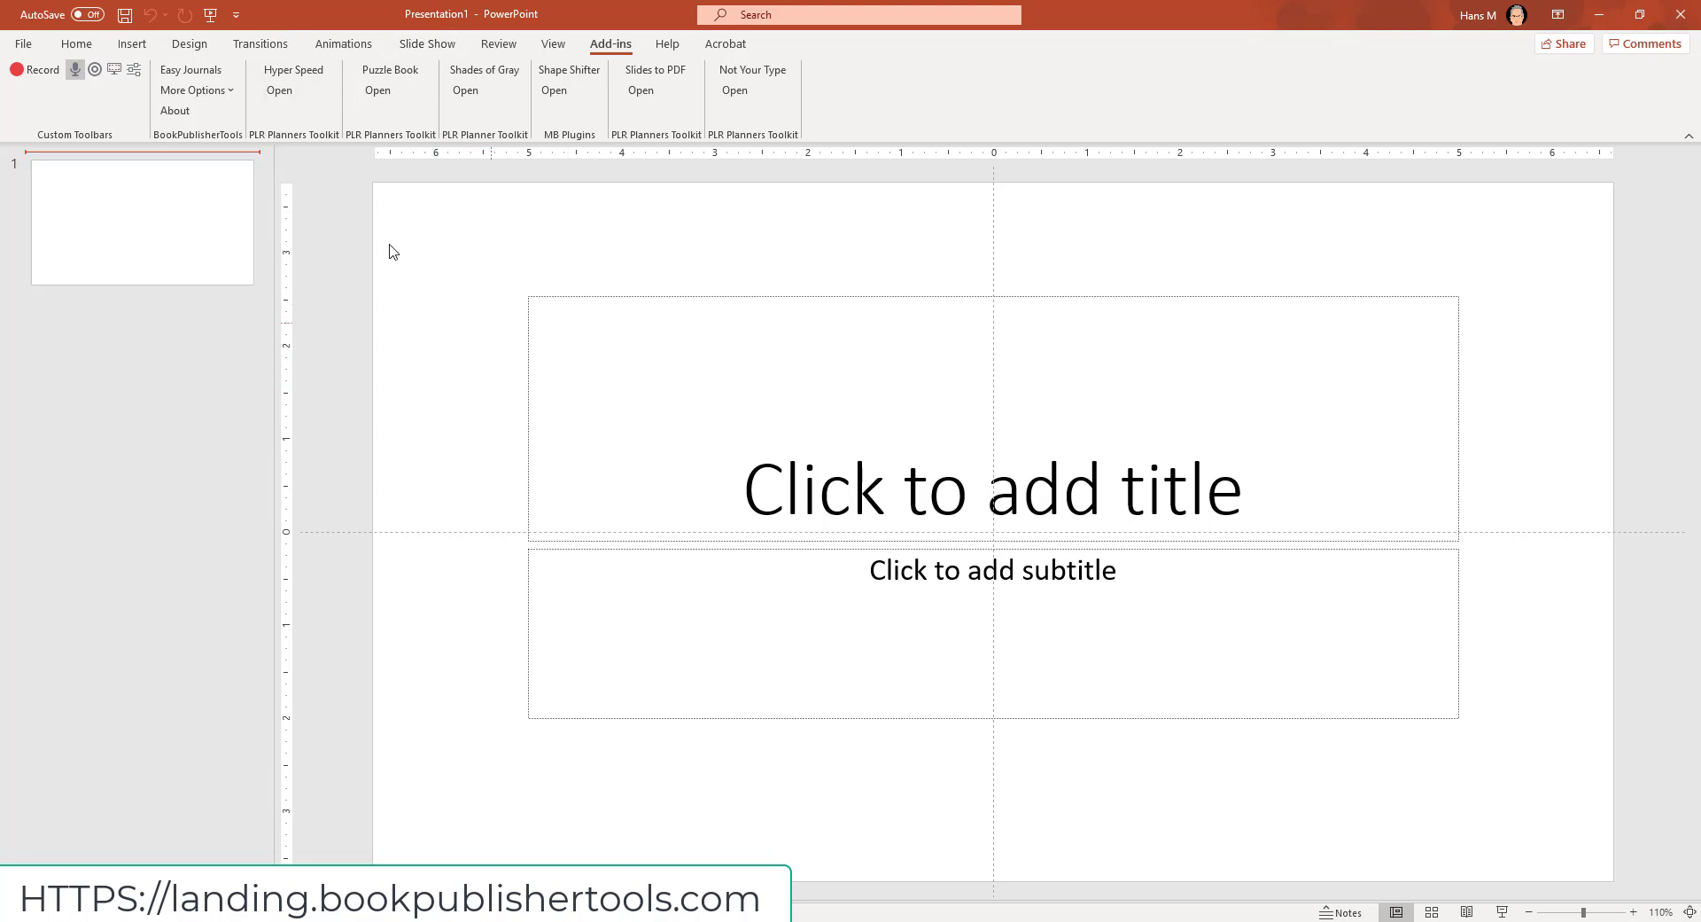
Step: Open the Easy Journals add-in pane from the Add-ins ribbon
click(218, 73)
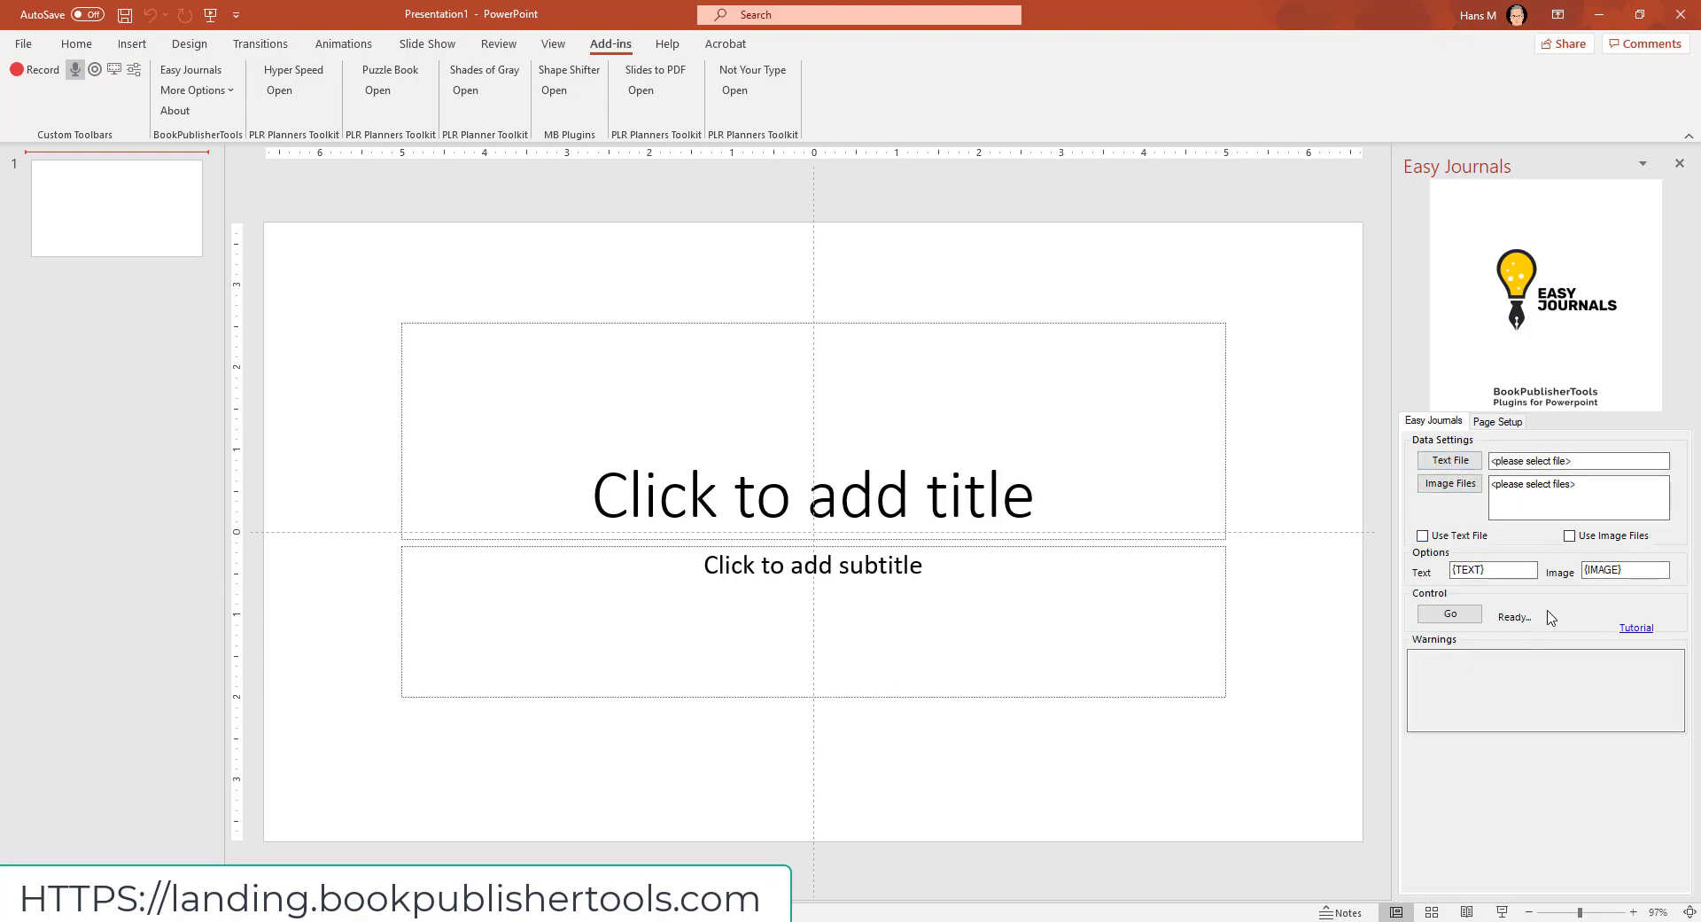
Step: Resize the slide to an 8.5 x 11 portrait page and add 0.5-inch margin guides
click(1508, 424)
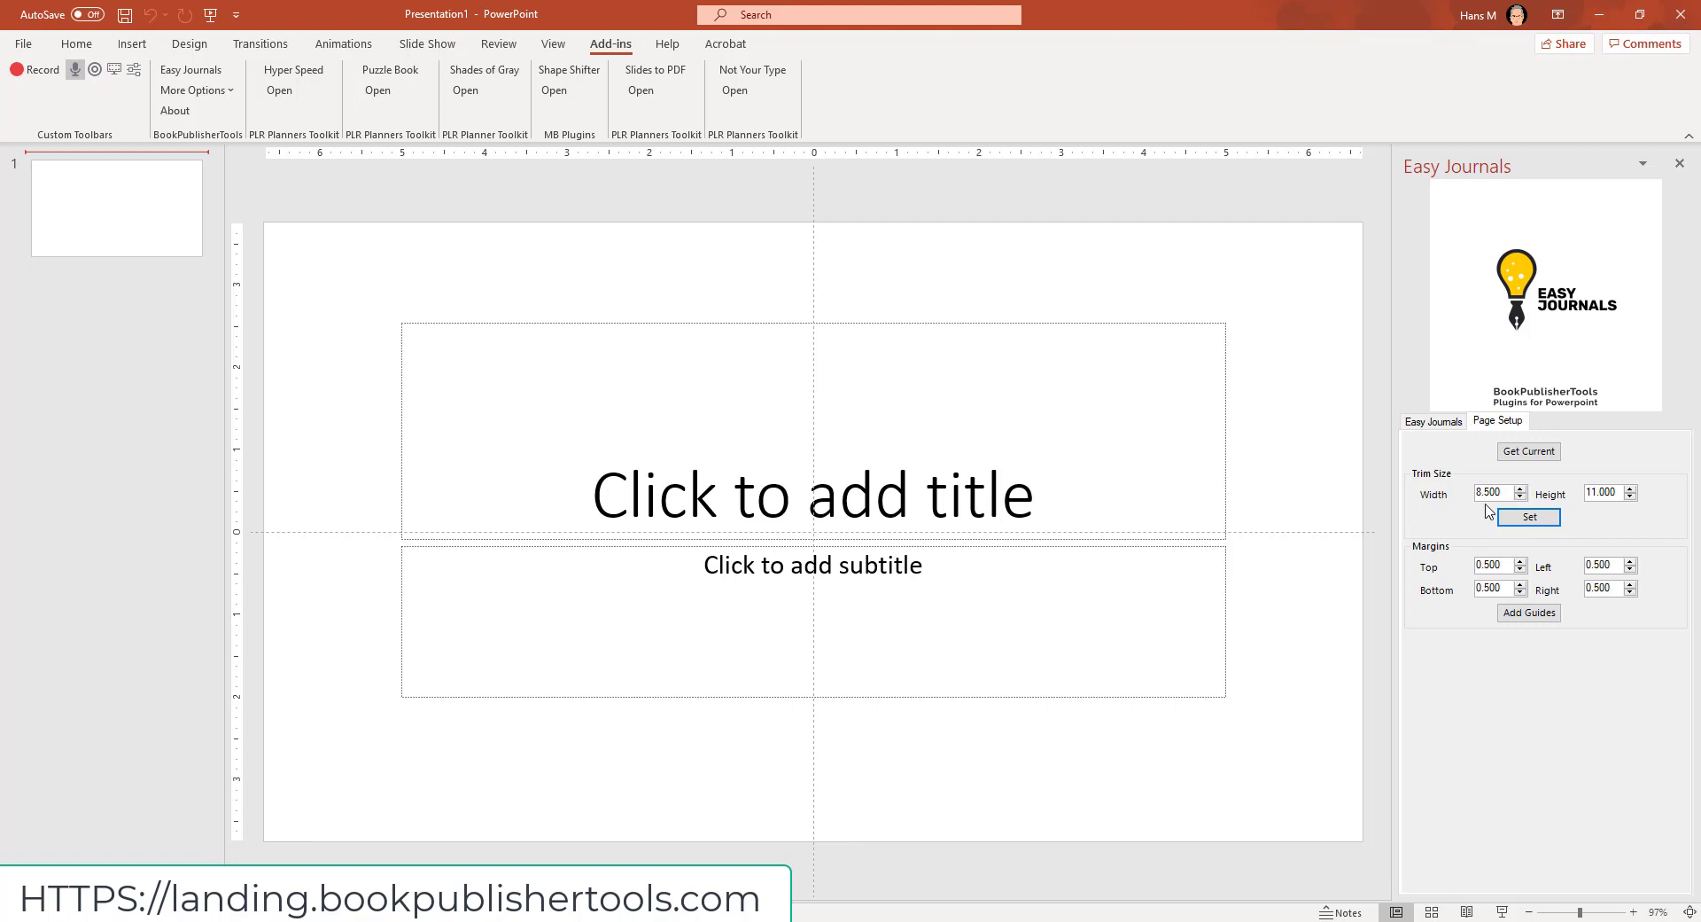
click(1531, 516)
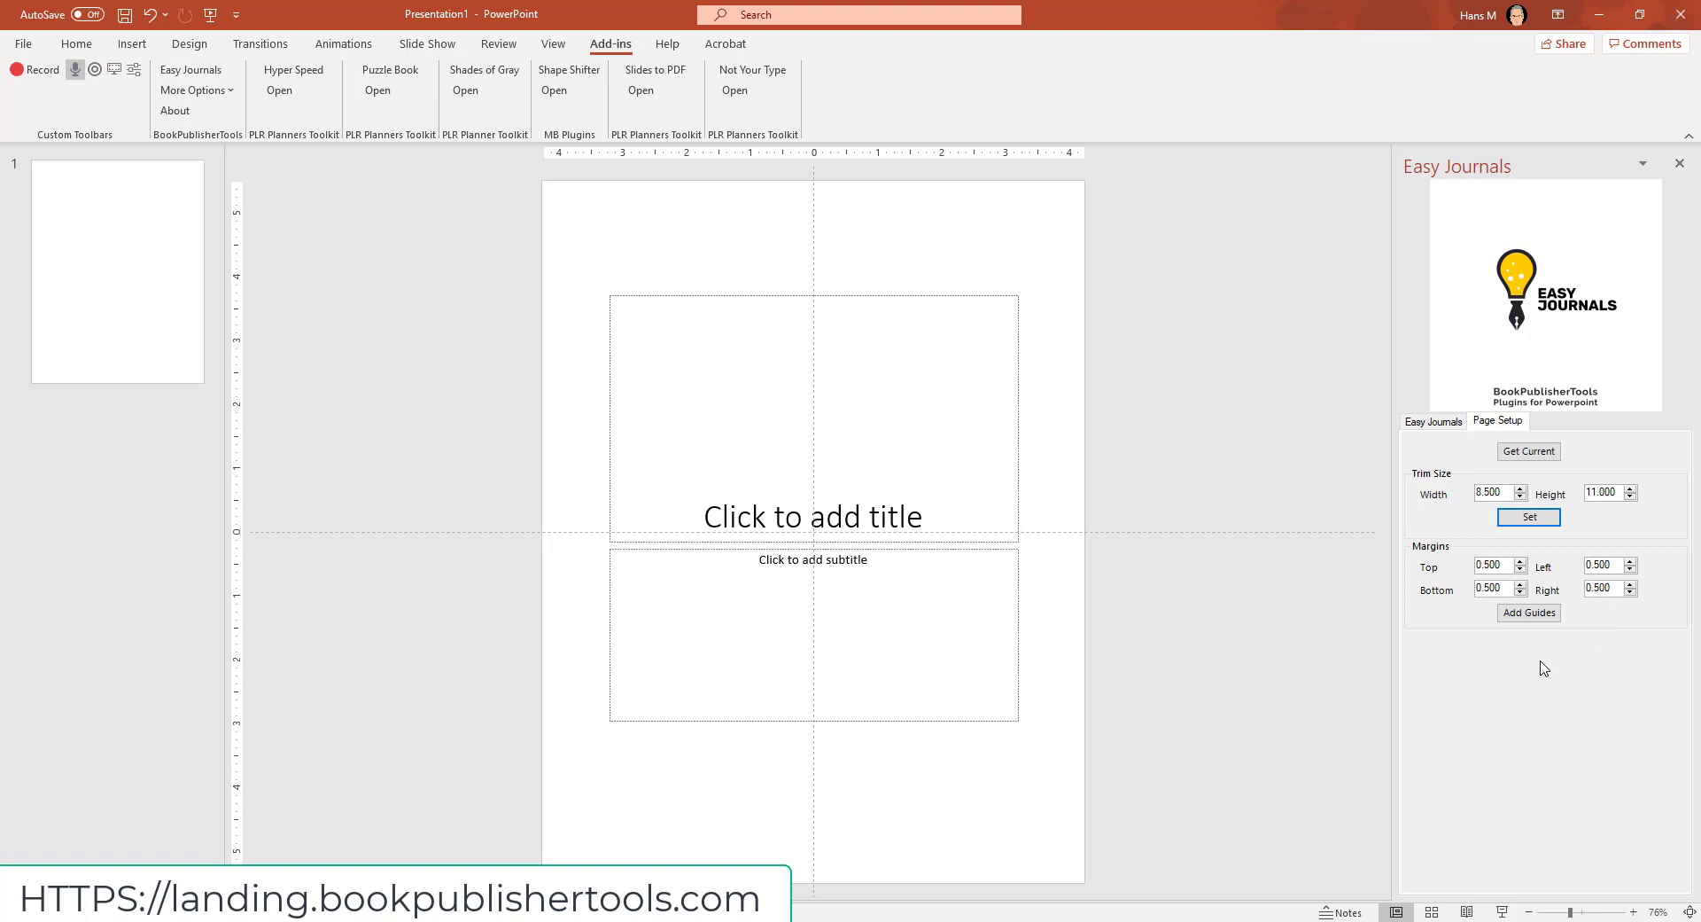
click(1535, 617)
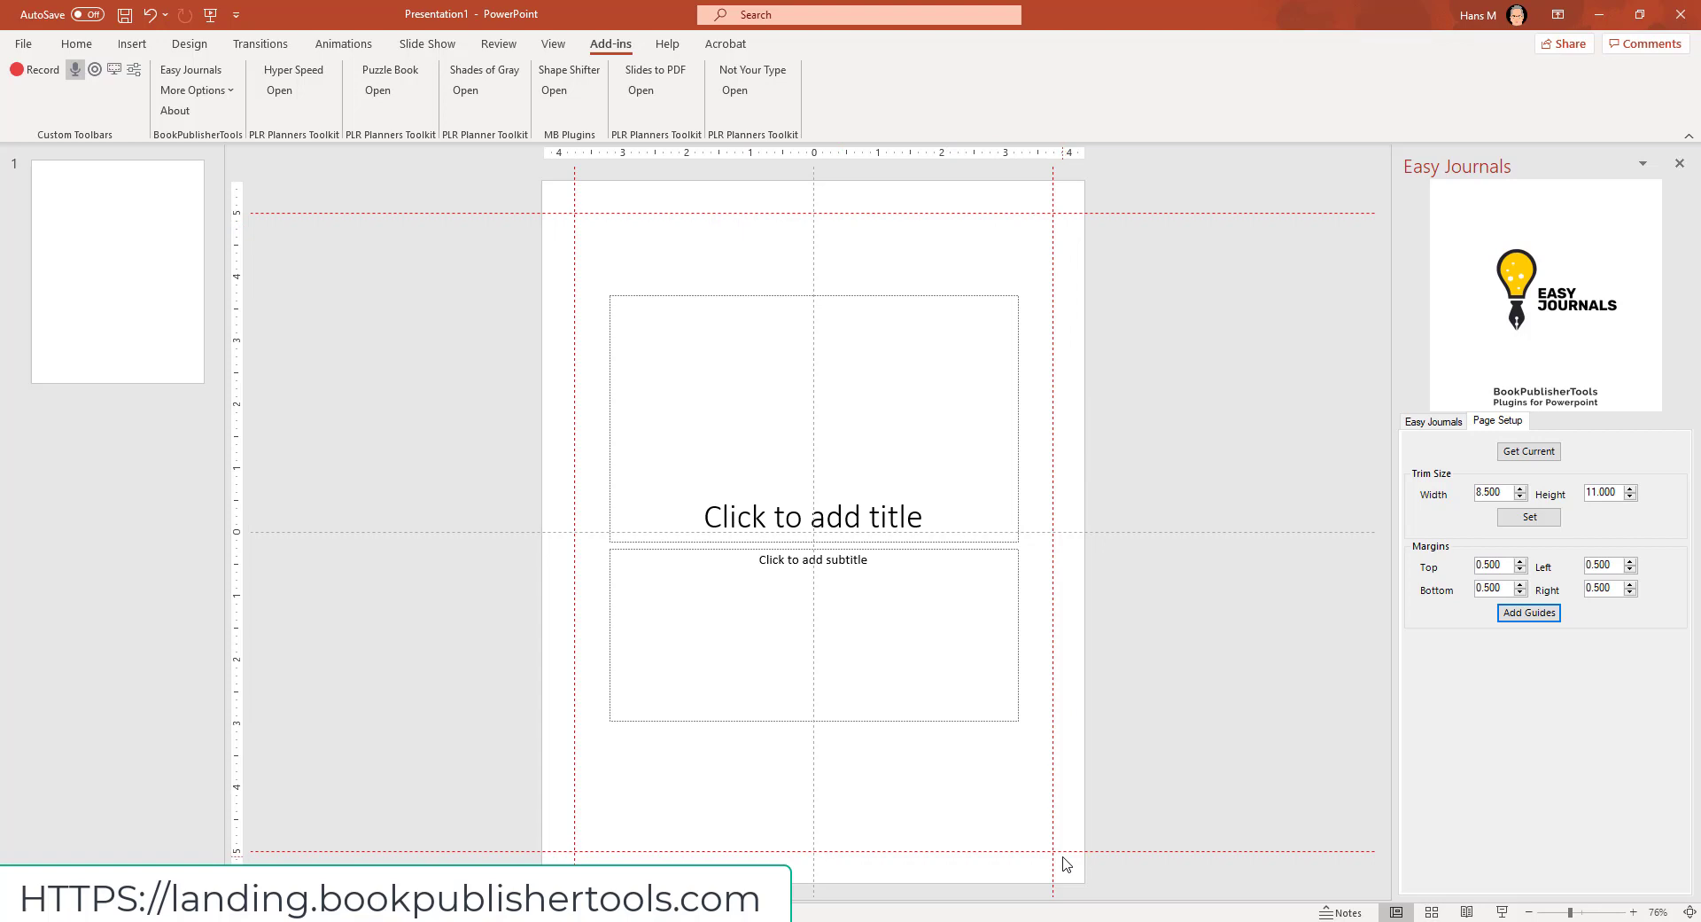
click(1436, 423)
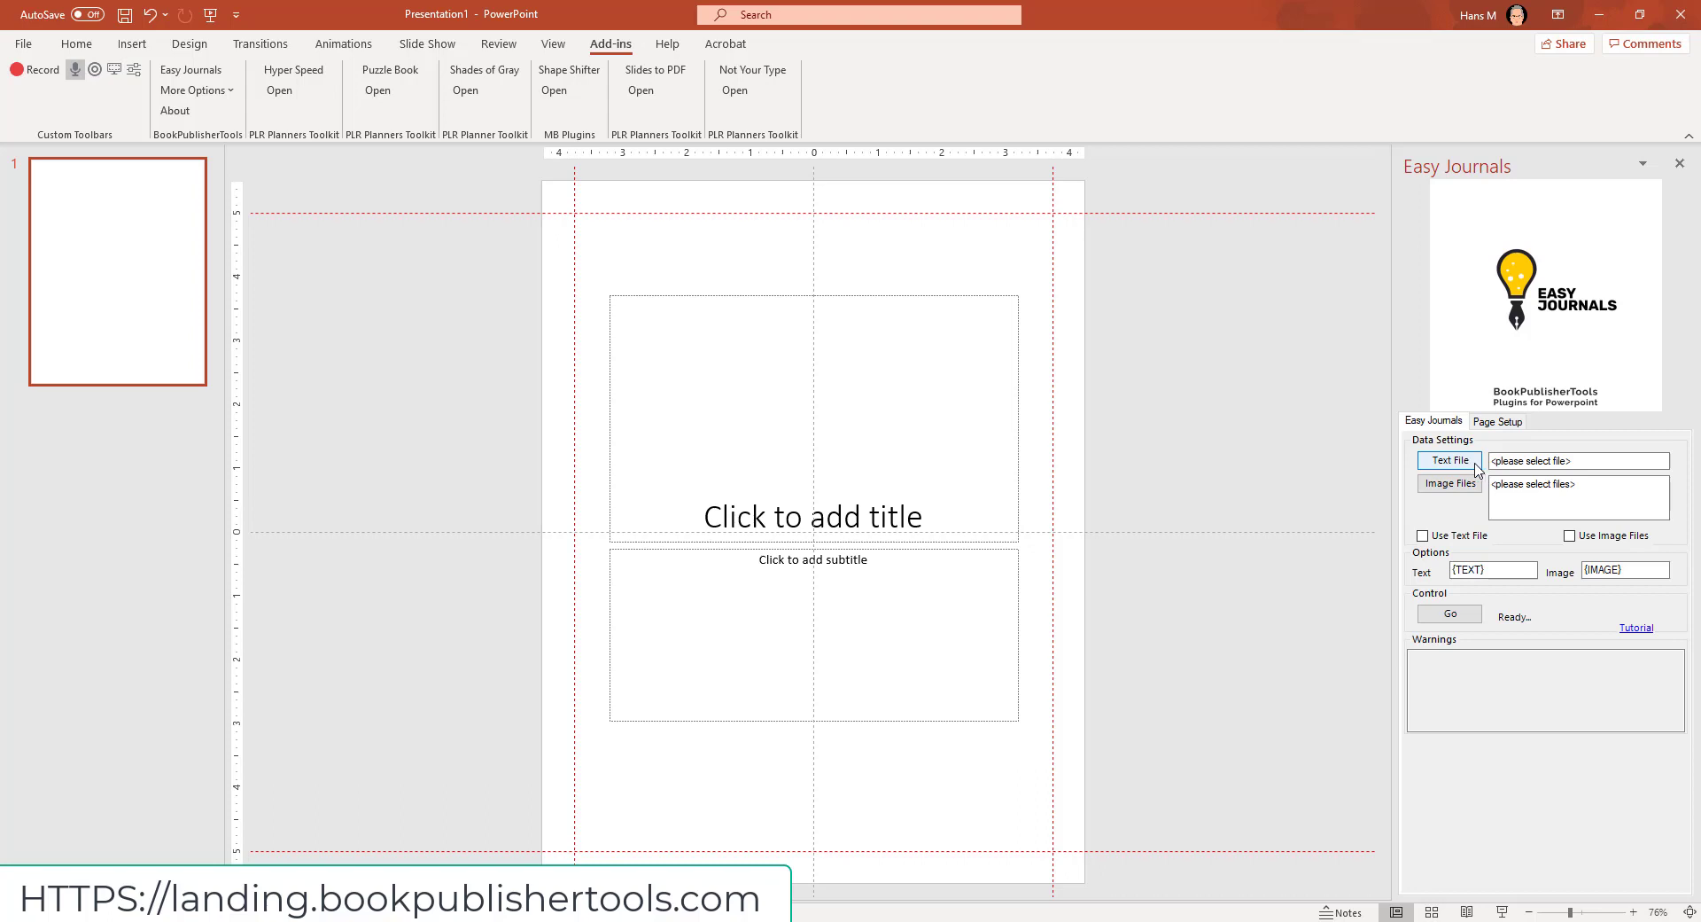
Step: Point out the Text File field, then switch to the Home ribbon commands
mouse_move(1547, 461)
mouse_down()
mouse_move(1525, 461)
mouse_move(1562, 461)
mouse_up()
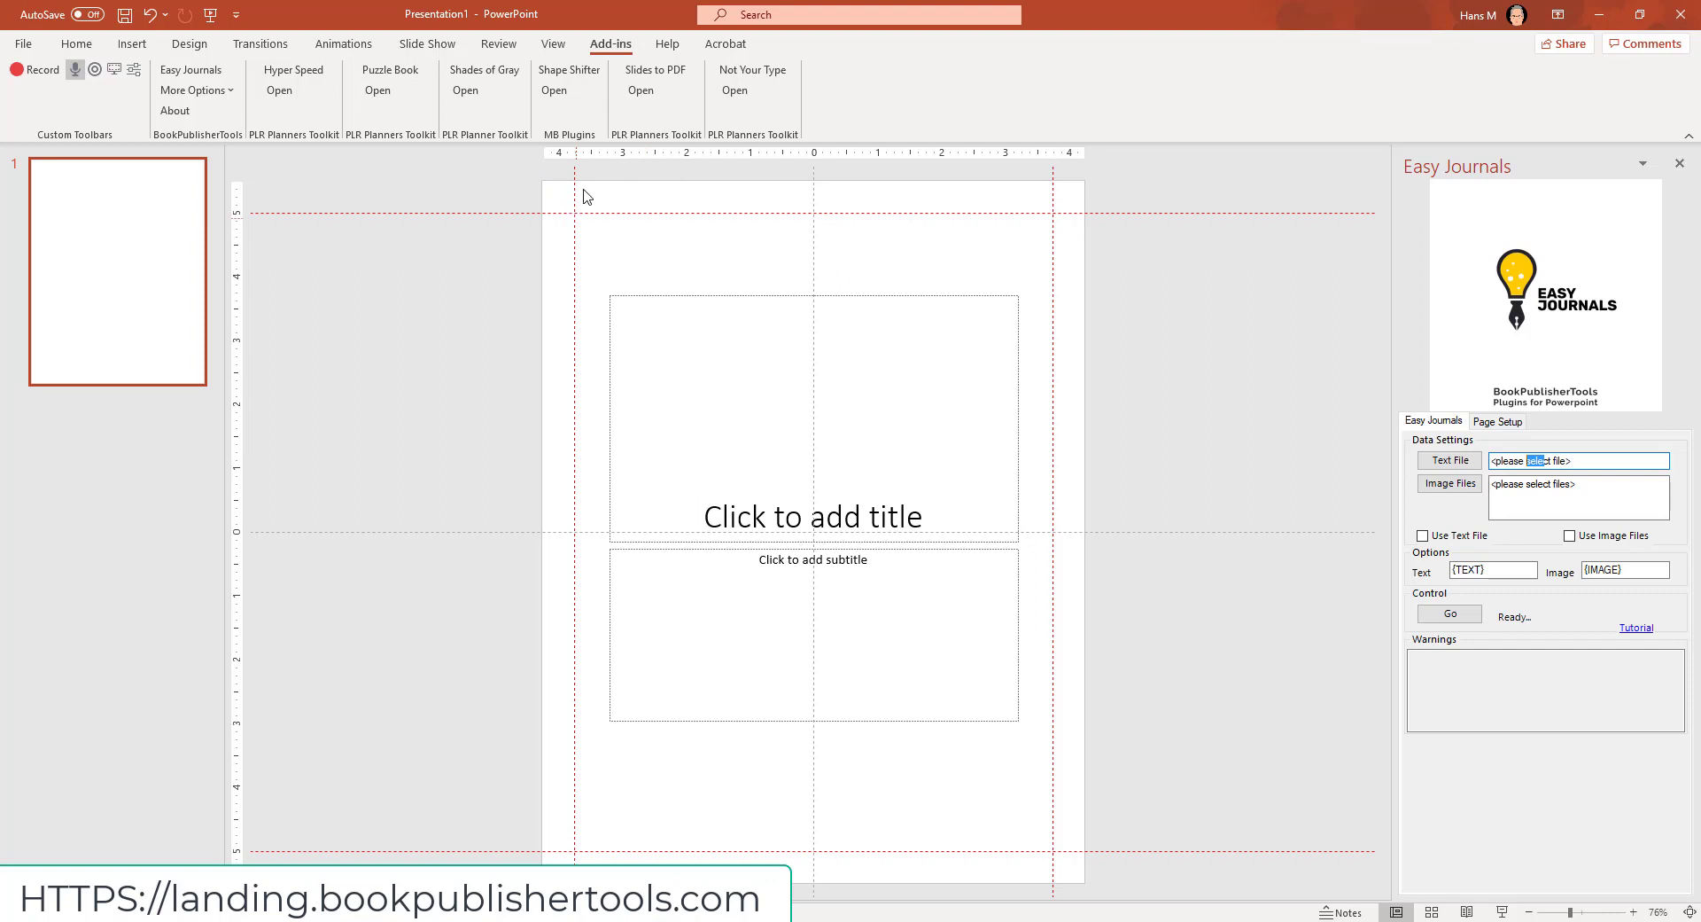
click(89, 50)
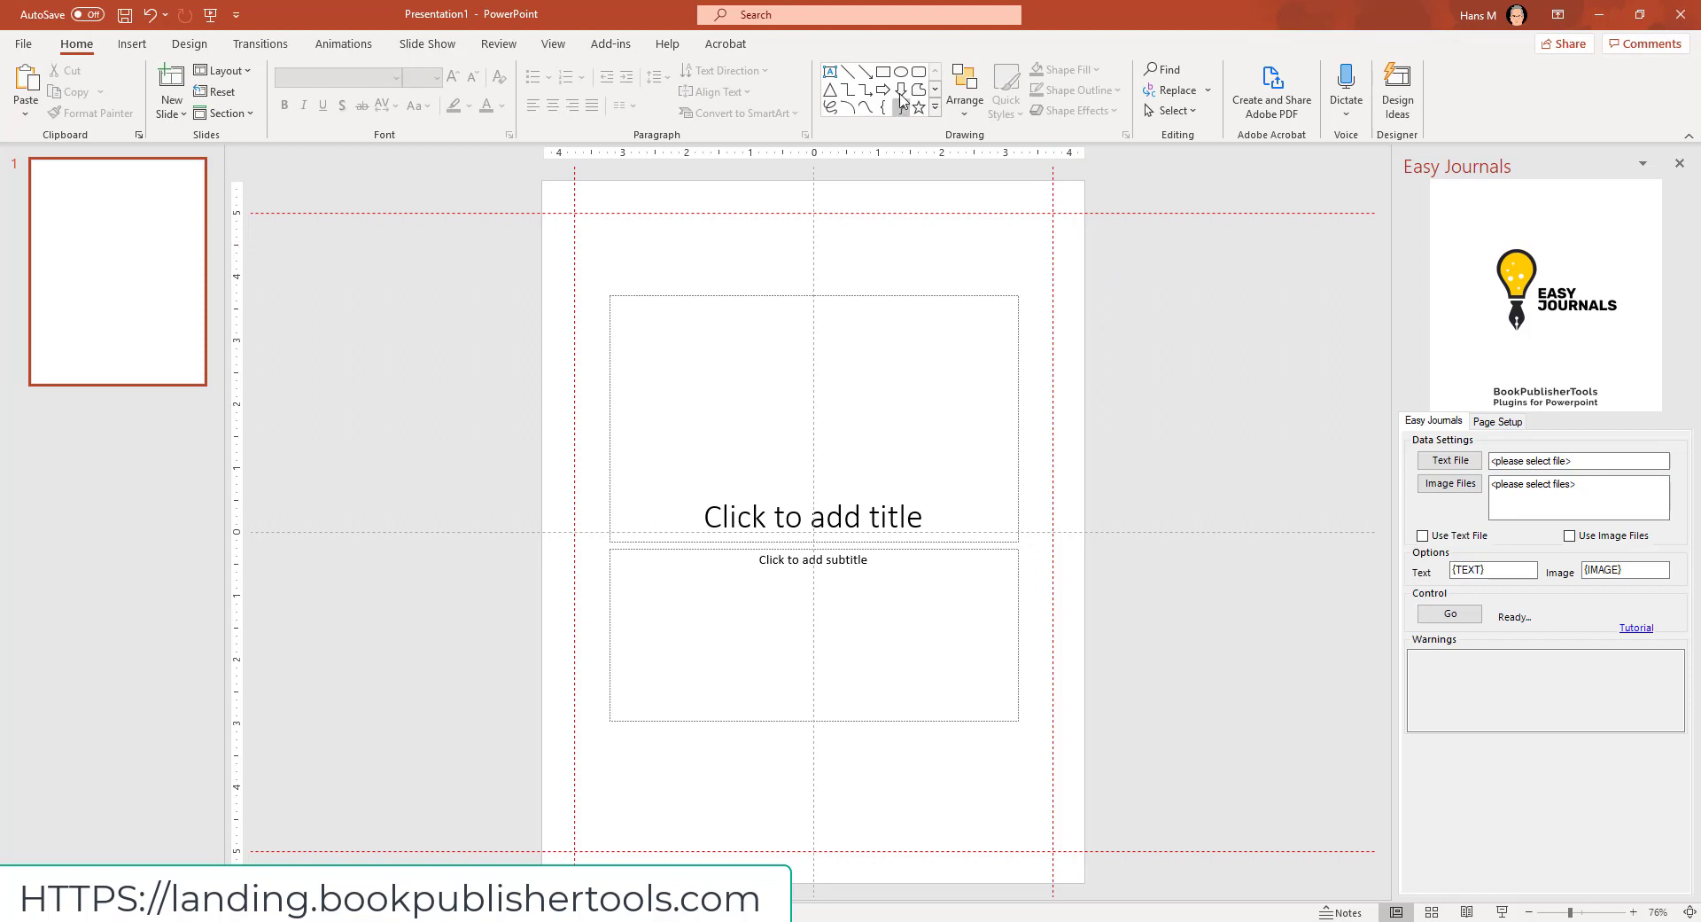
Step: Add a text box near the page's top-left reading 'Interest: {TEXT}'
click(833, 70)
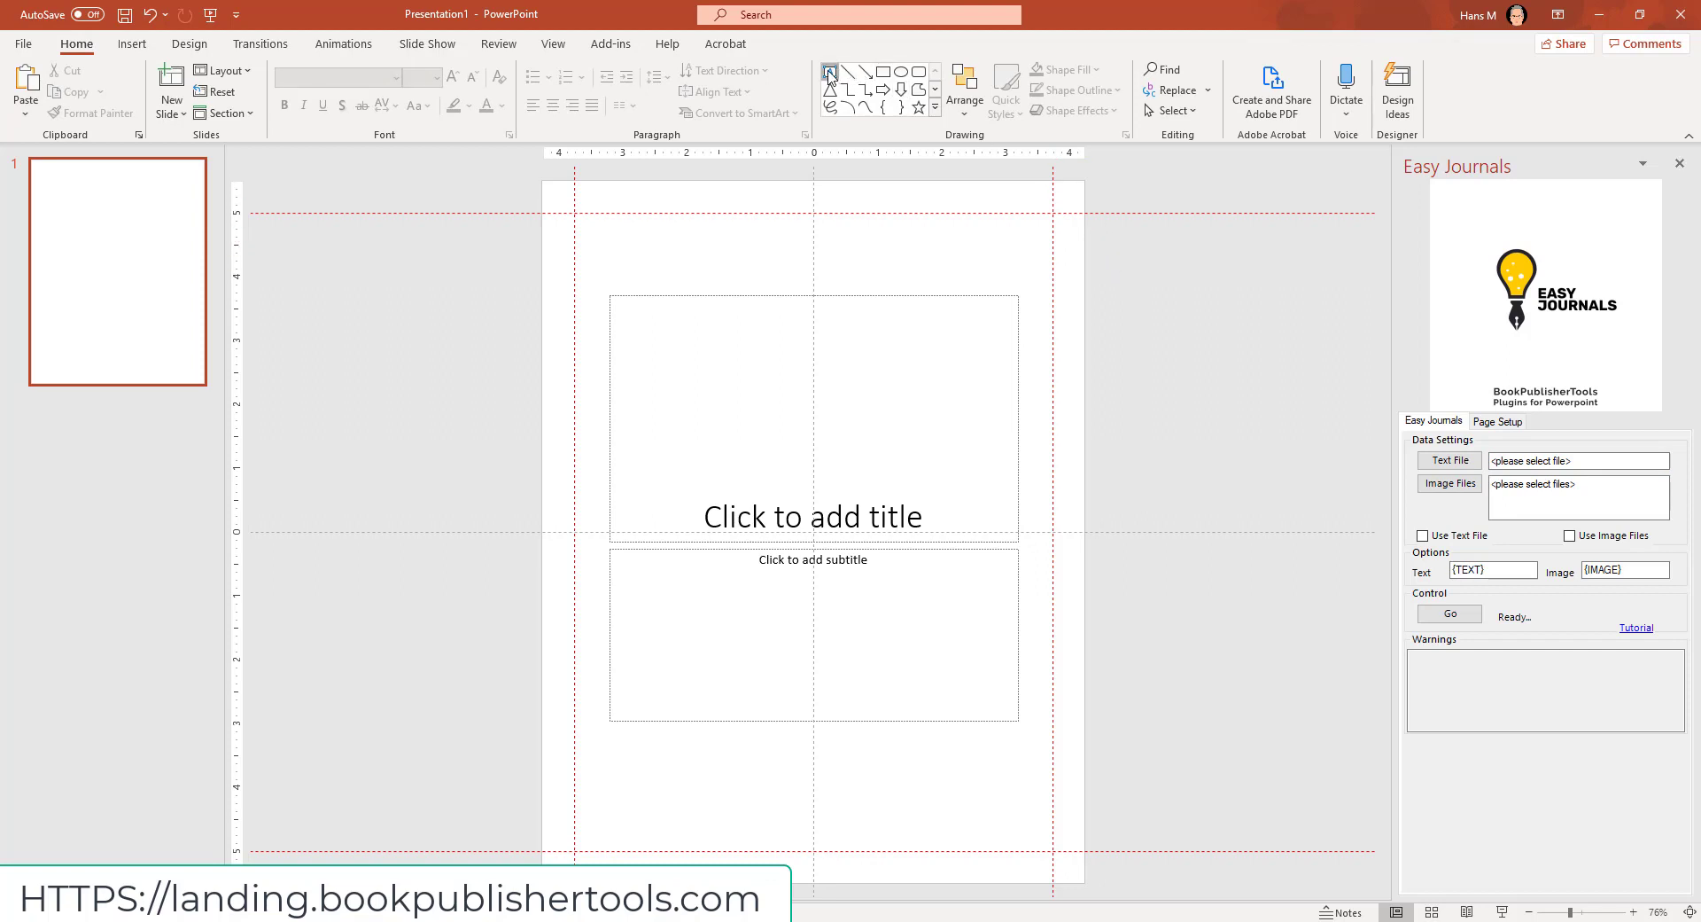
click(627, 228)
text({)
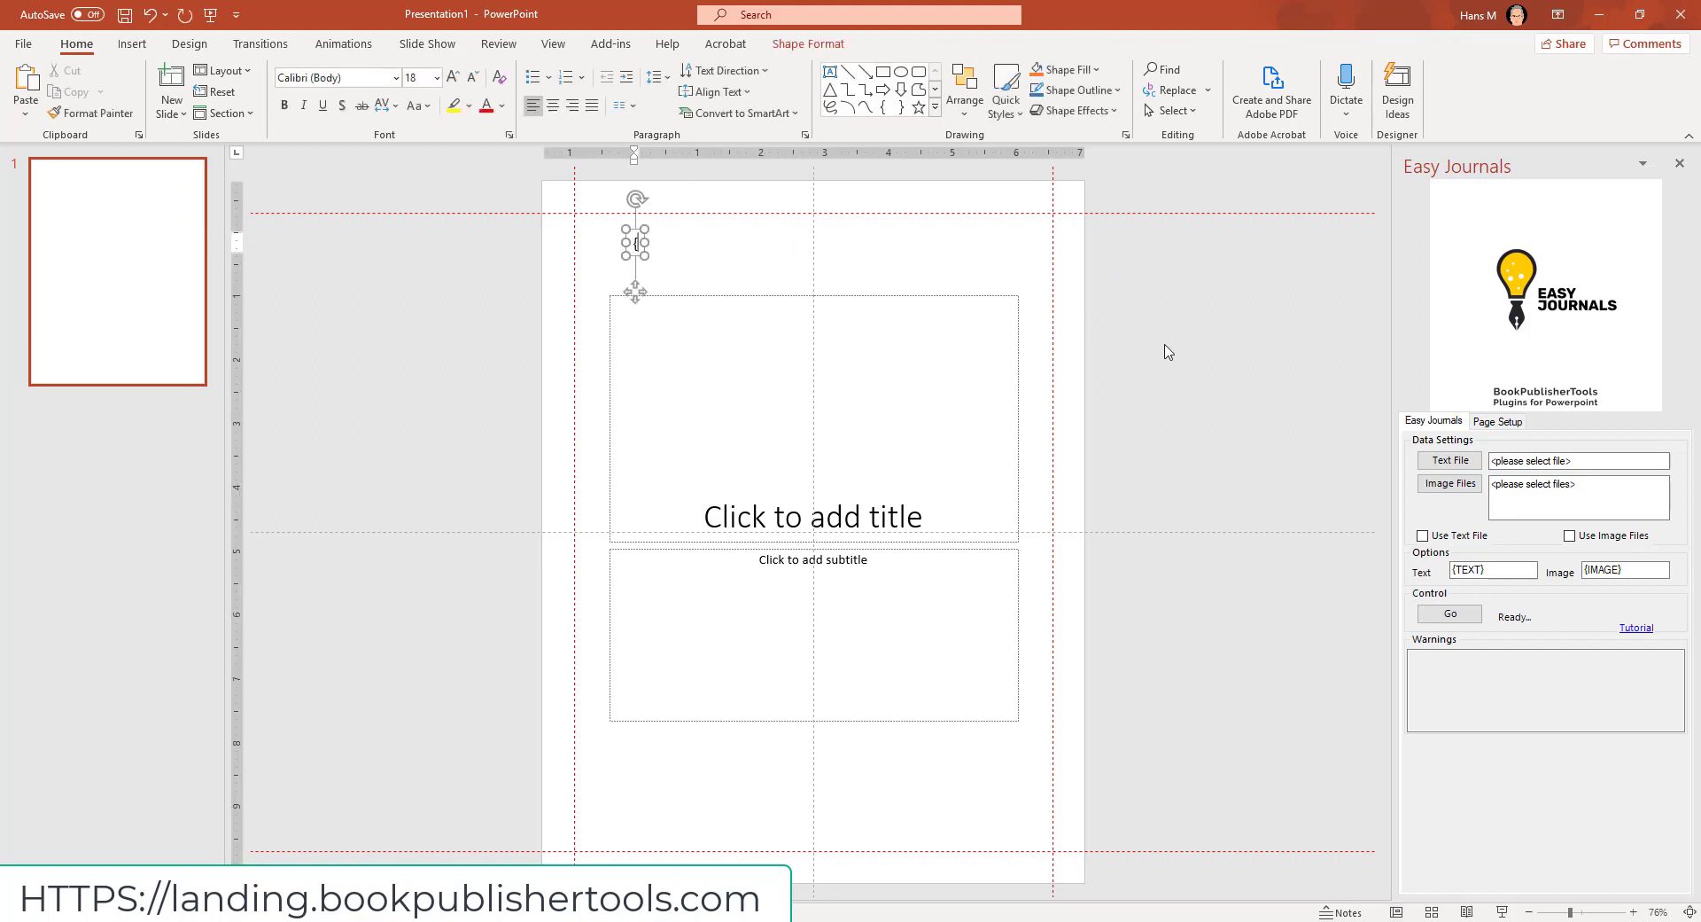
text(TEXT)
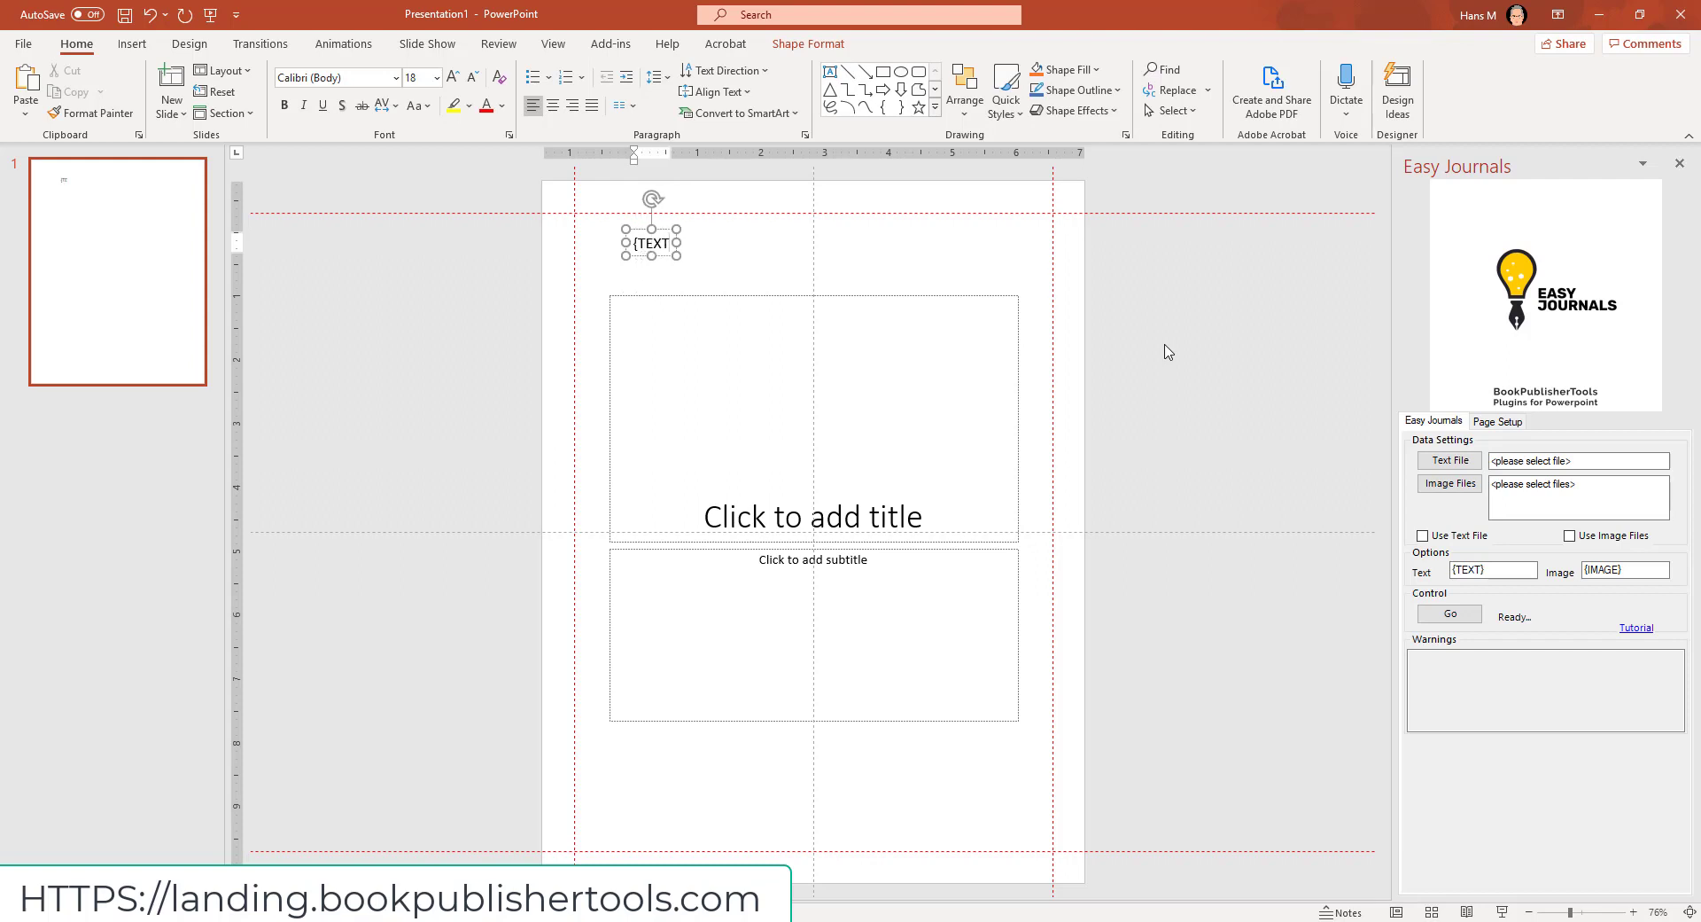
text(})
key(Home)
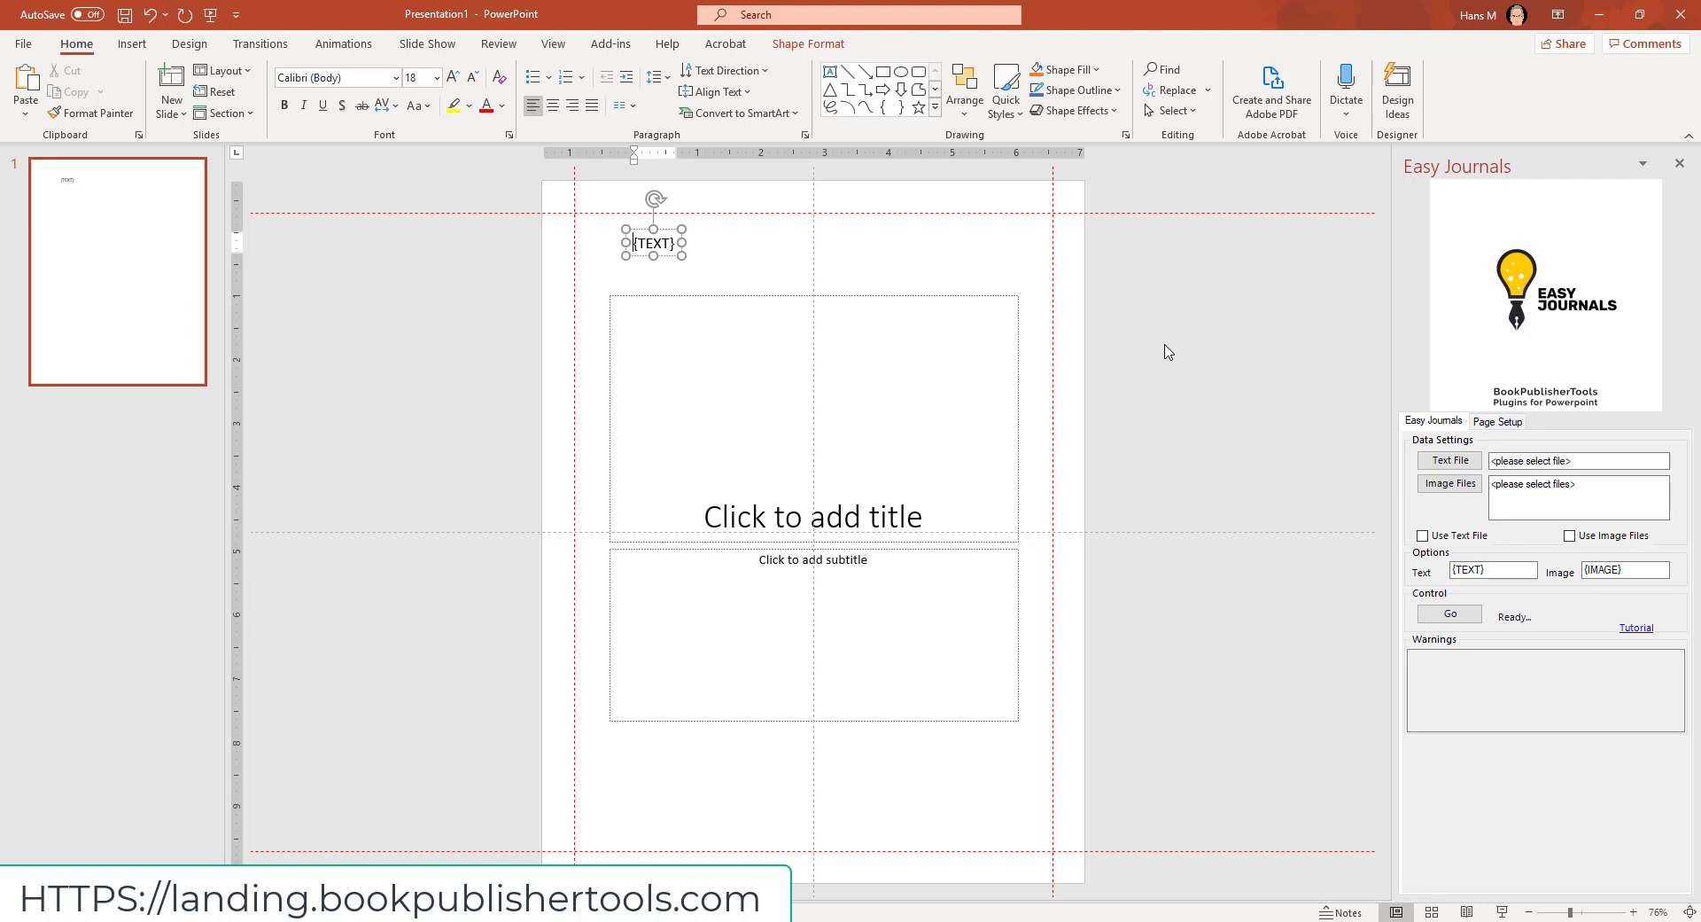
text(In)
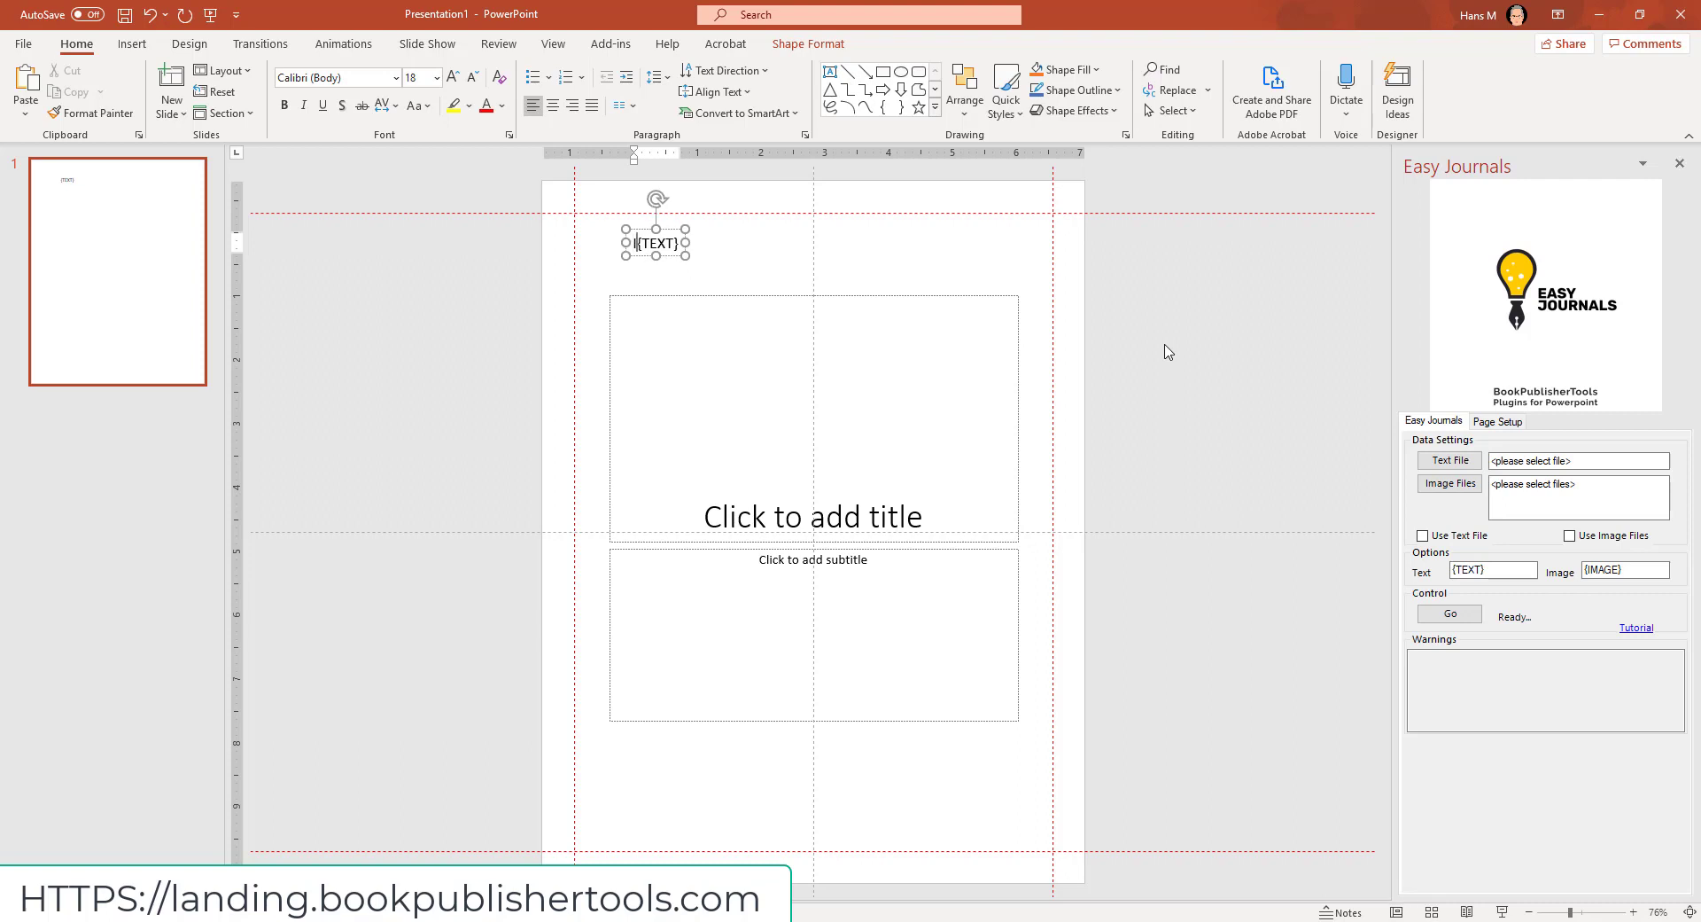
text(terest:)
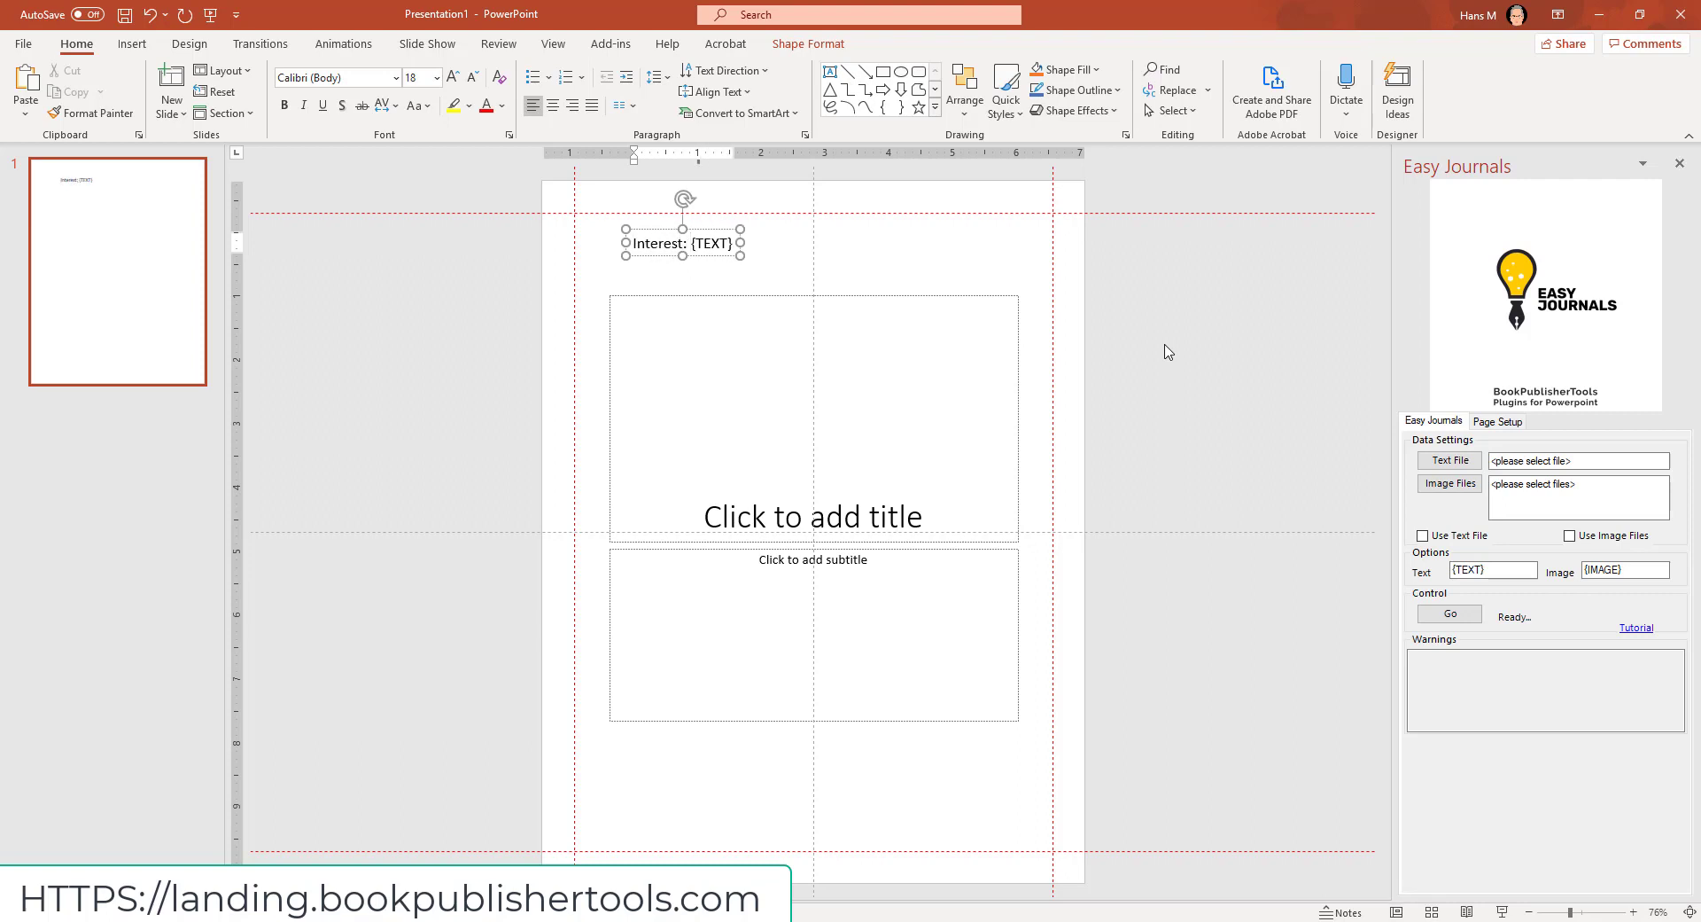
Step: Give the heading a black WordArt style with blue shadow and widen it to the right margin
key(ctrl+a)
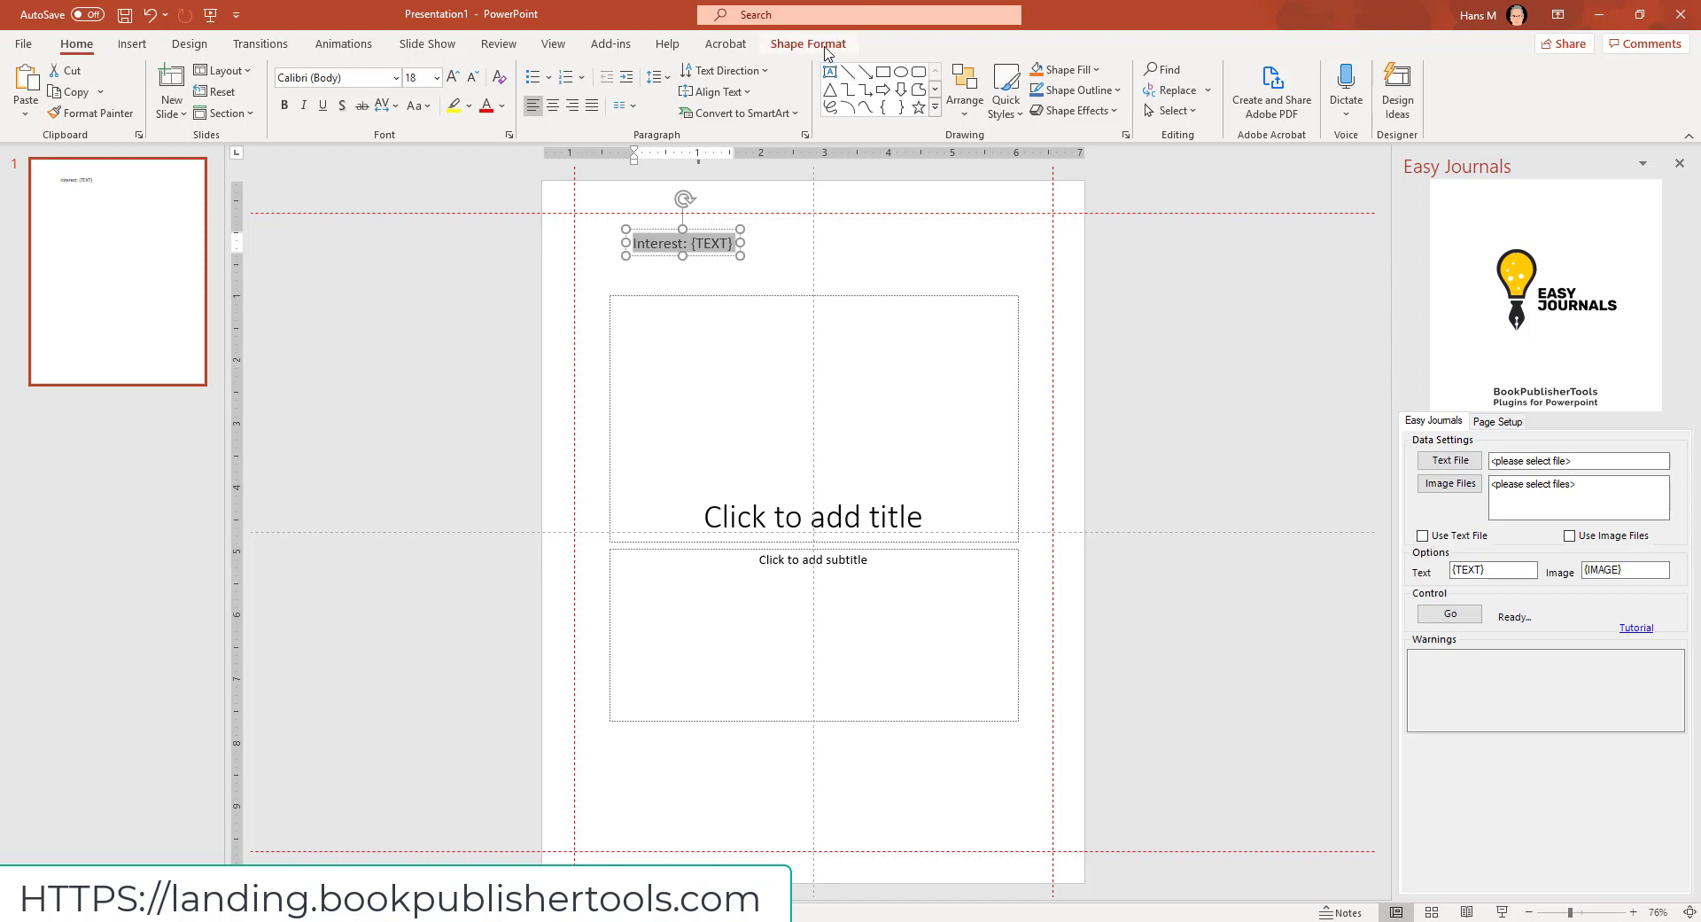
click(825, 46)
click(885, 110)
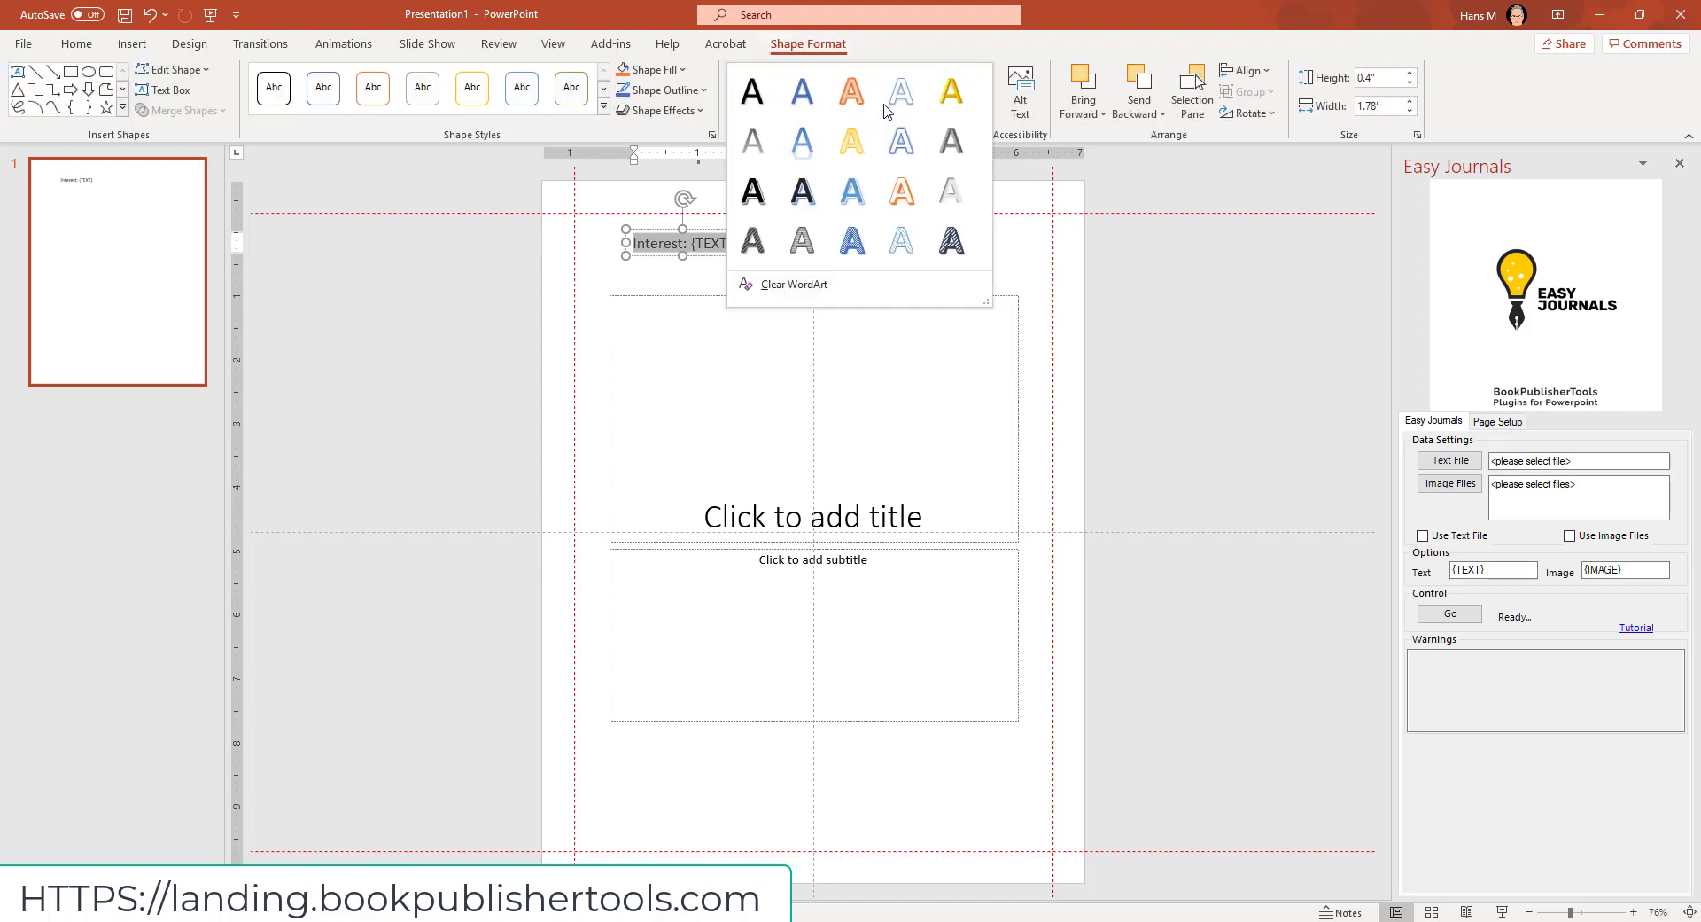
click(802, 196)
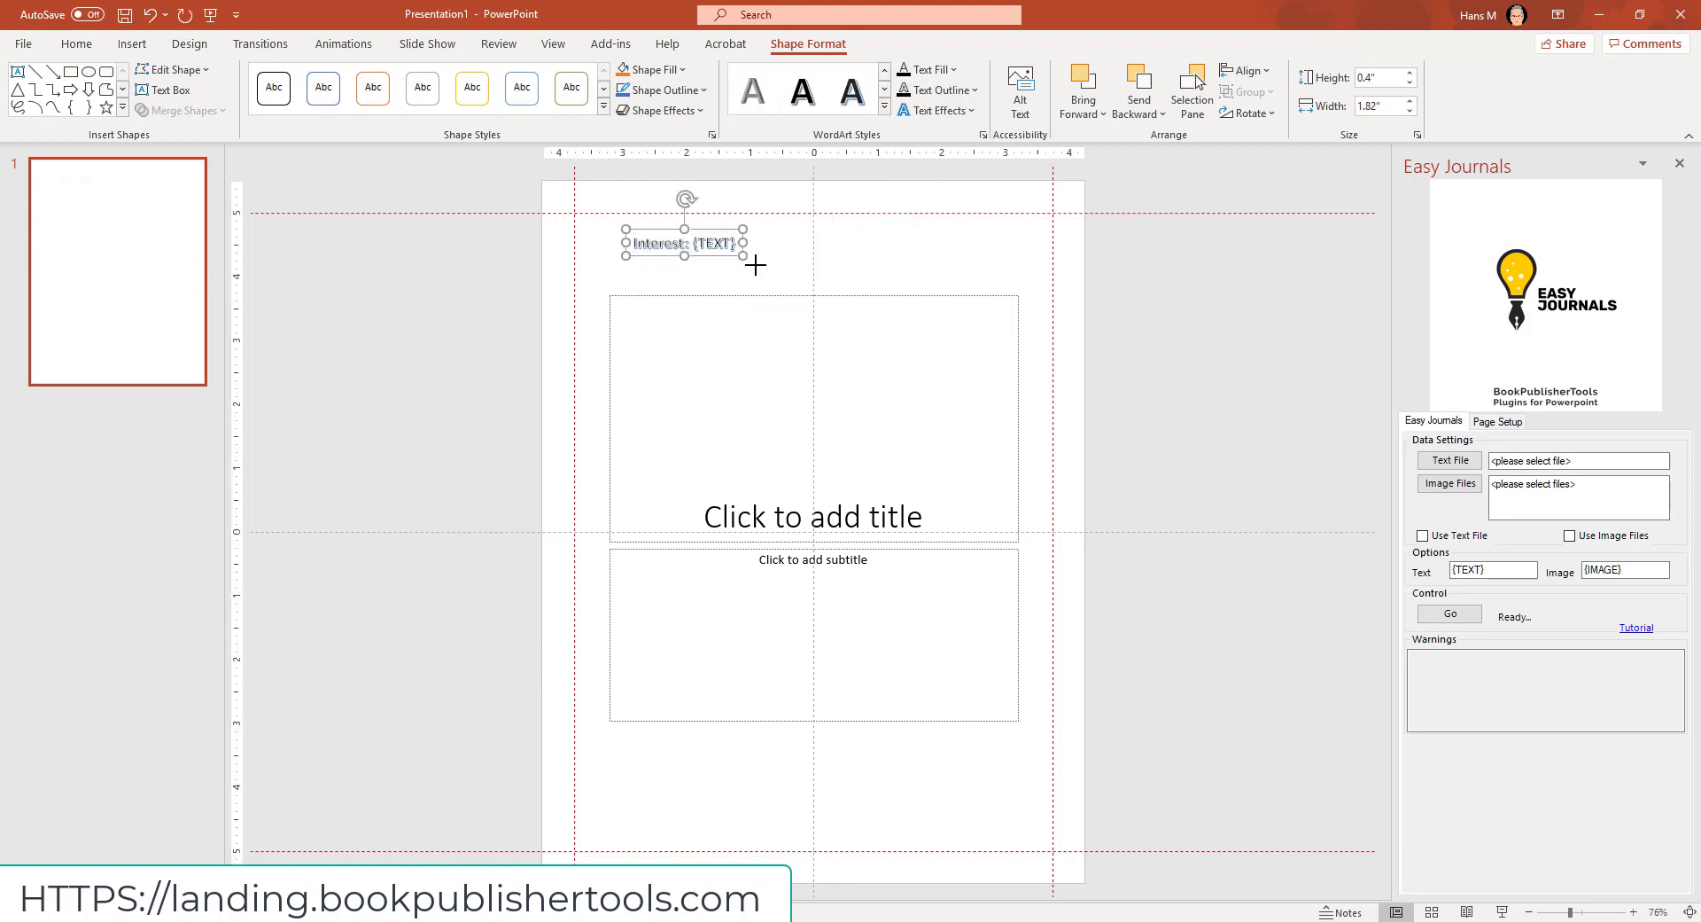
drag(743, 256, 1016, 349)
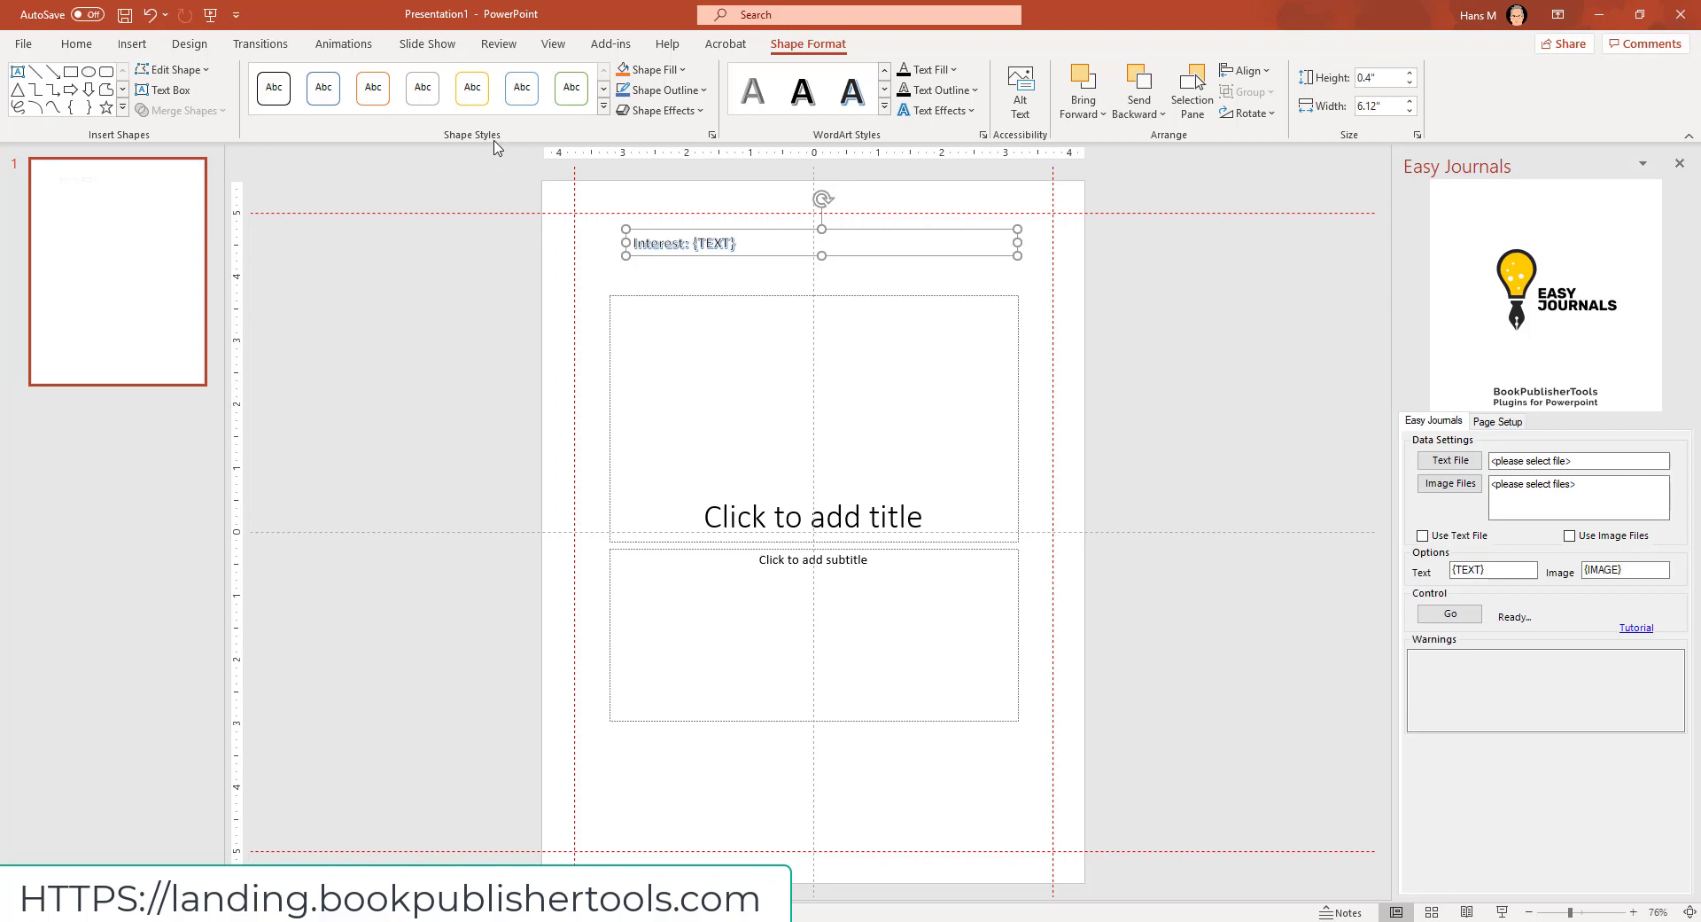
Step: Set the Interest heading's font size to 24 pt
click(76, 44)
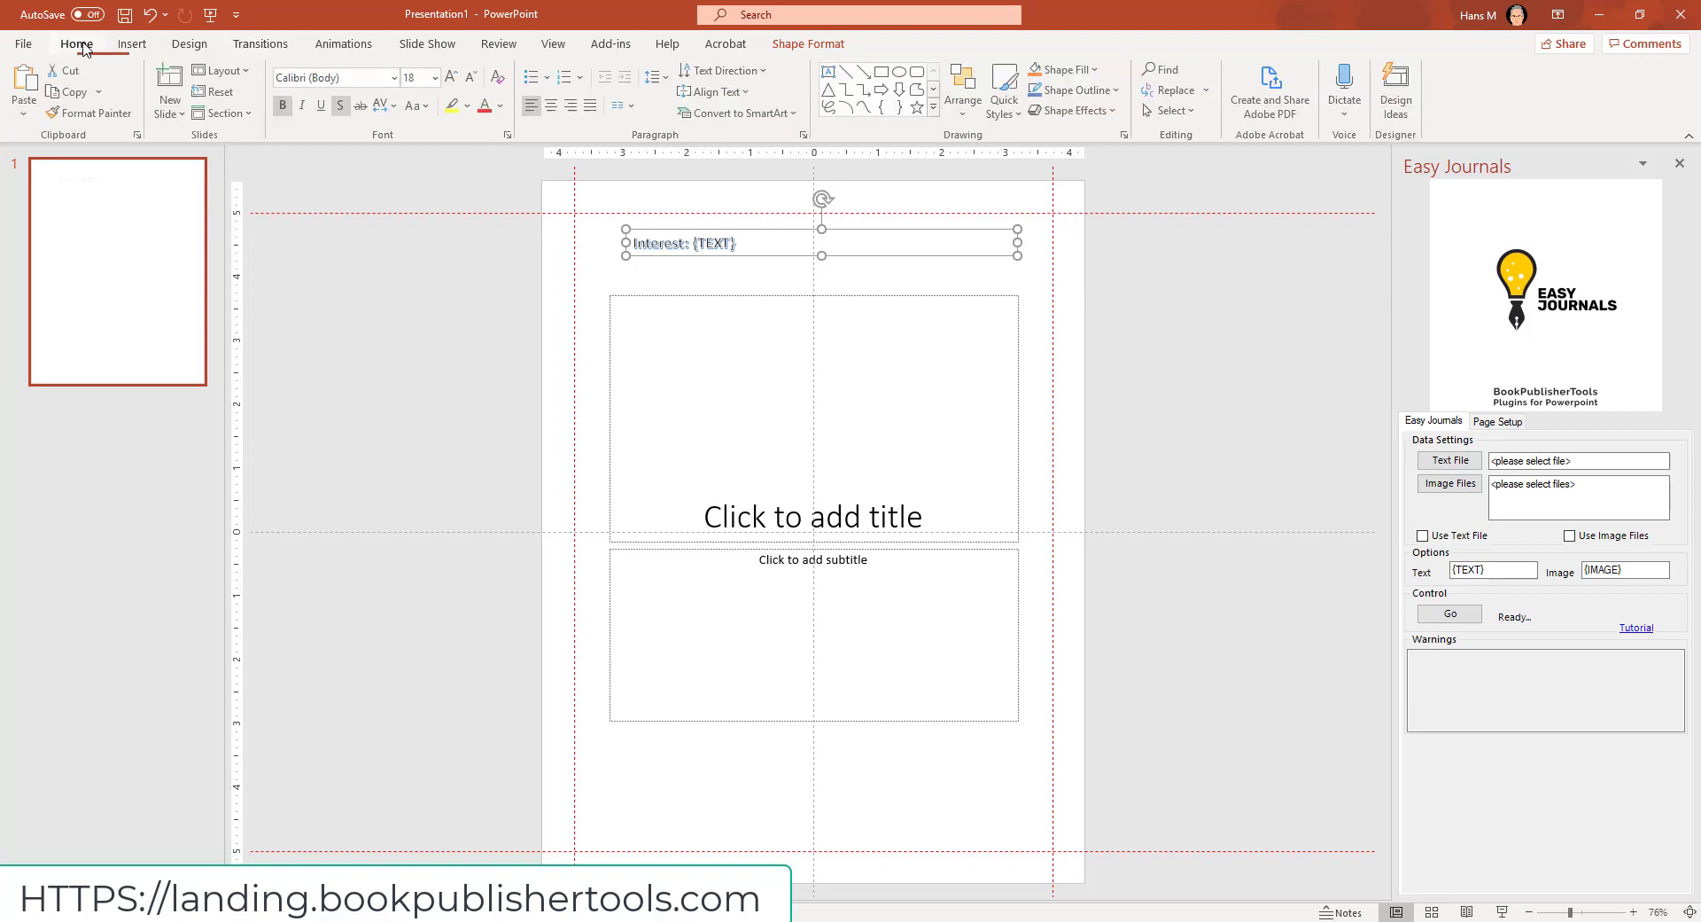
click(436, 77)
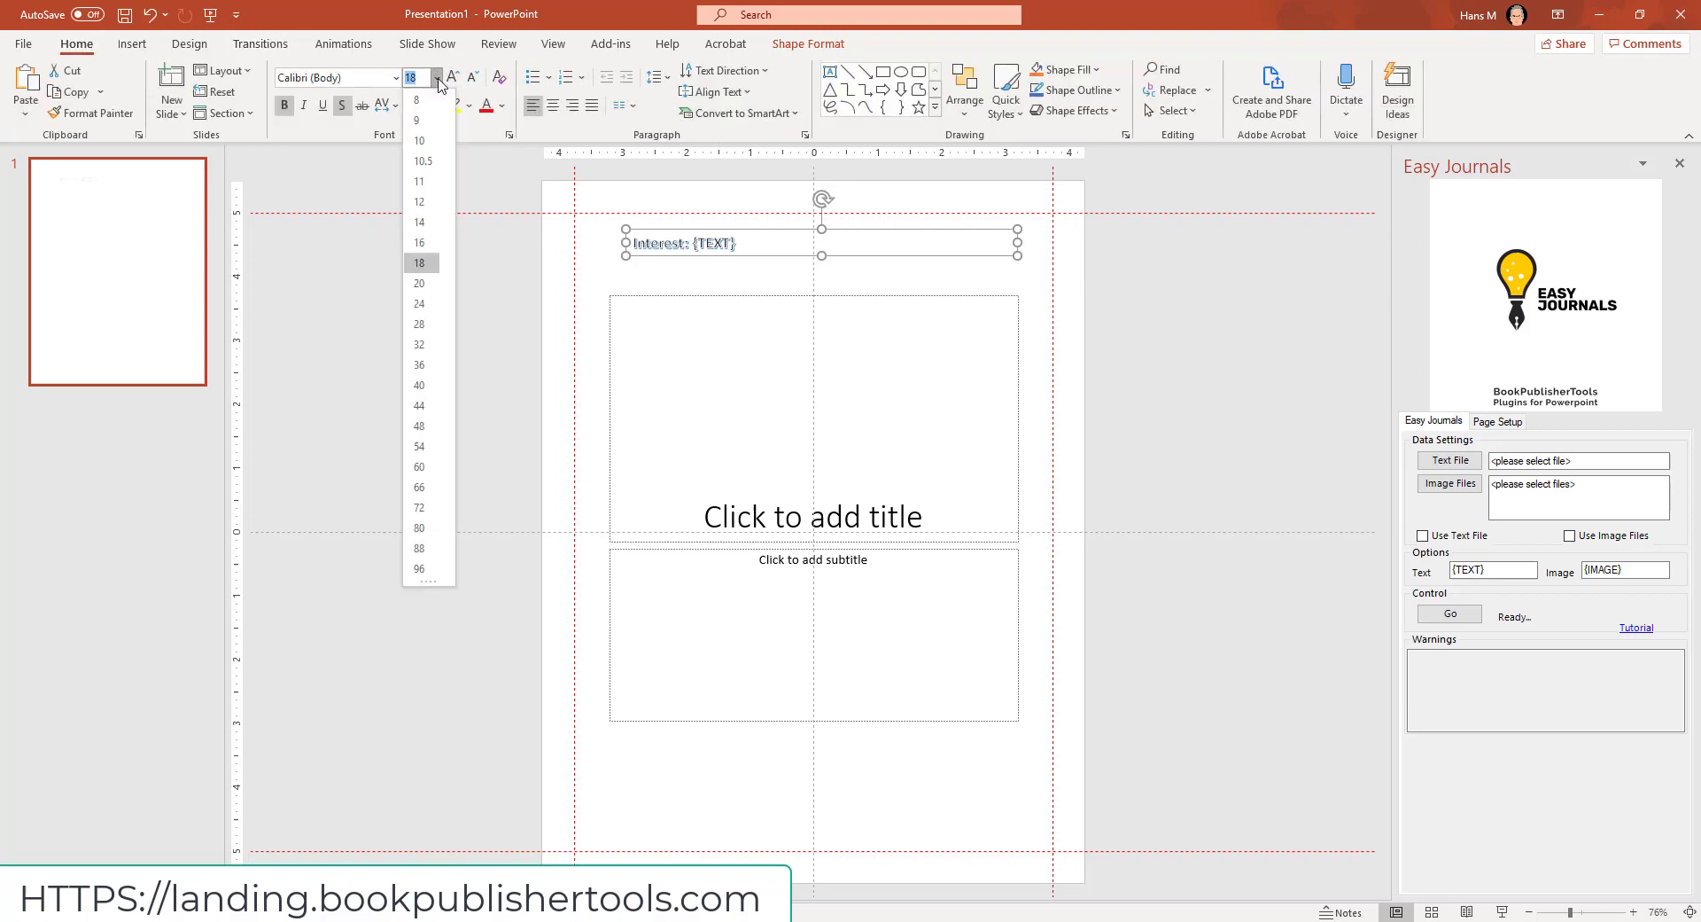
click(420, 303)
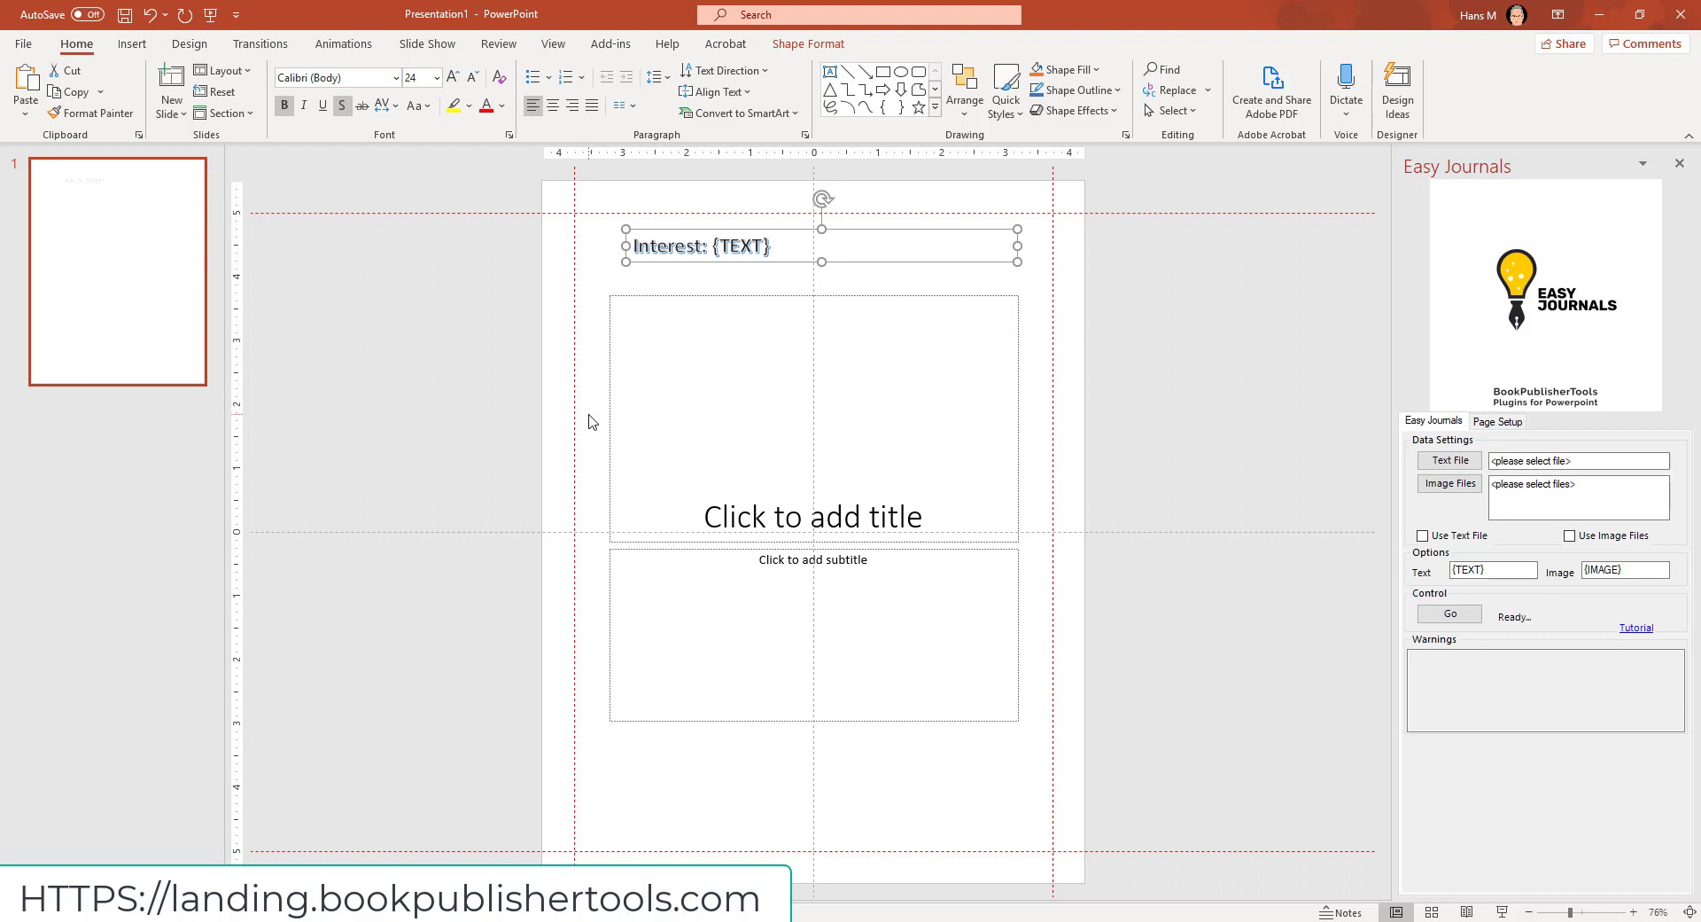
click(882, 71)
Step: Draw a white, black-outlined box at the slide's lower right containing '{IMAGE}'
drag(882, 644, 1053, 851)
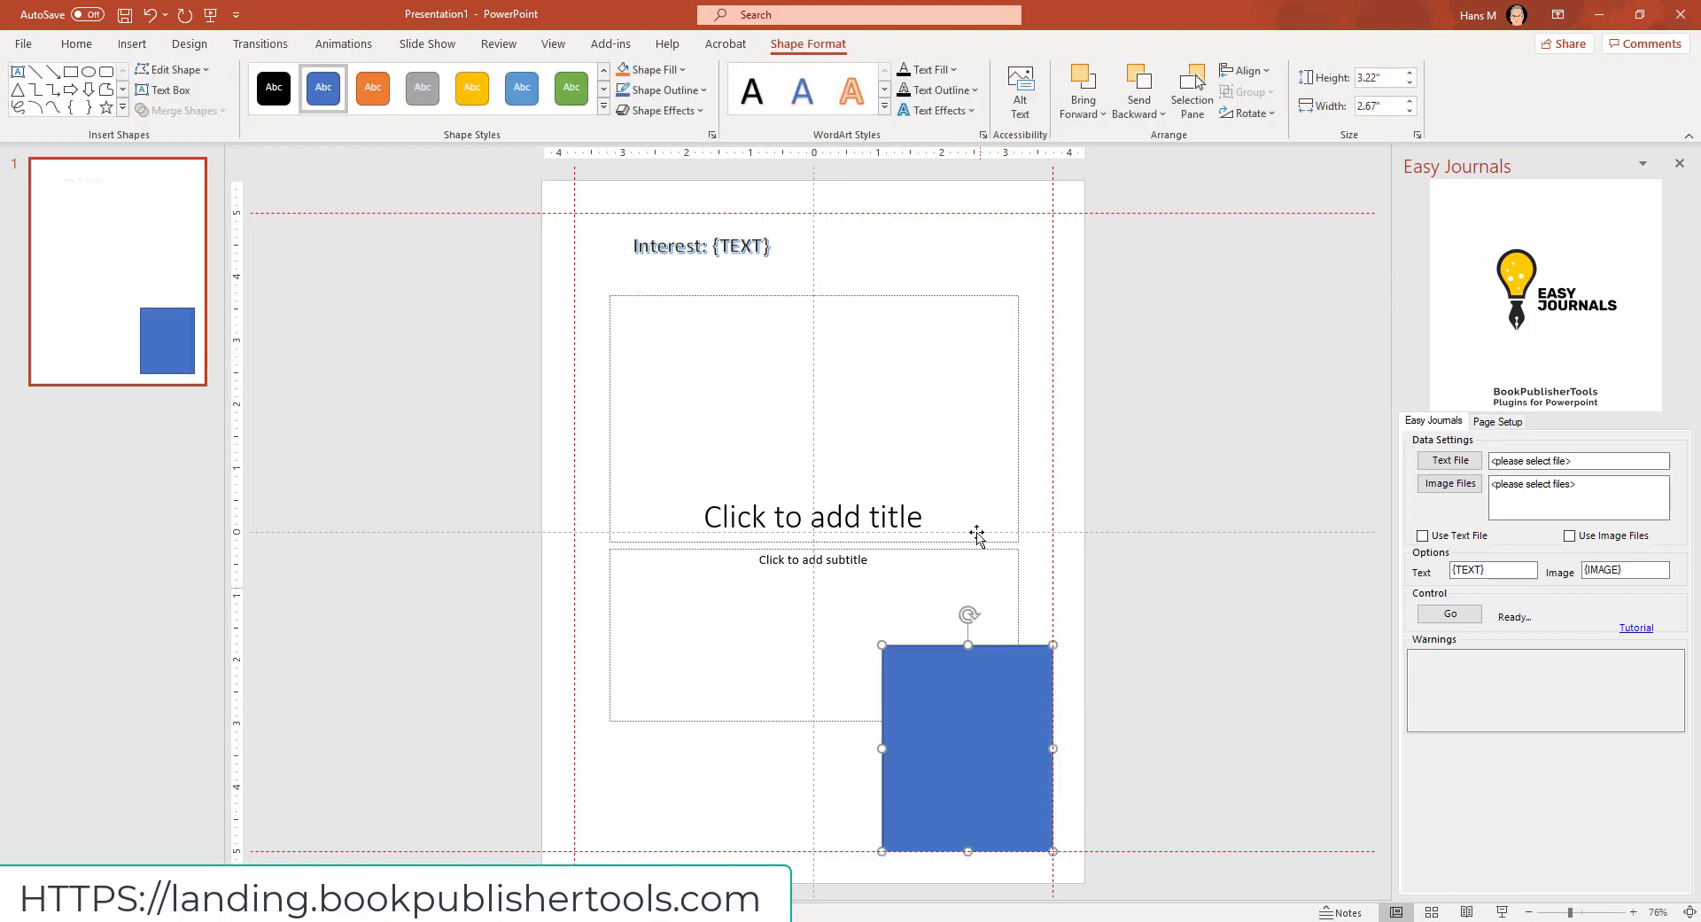
click(603, 106)
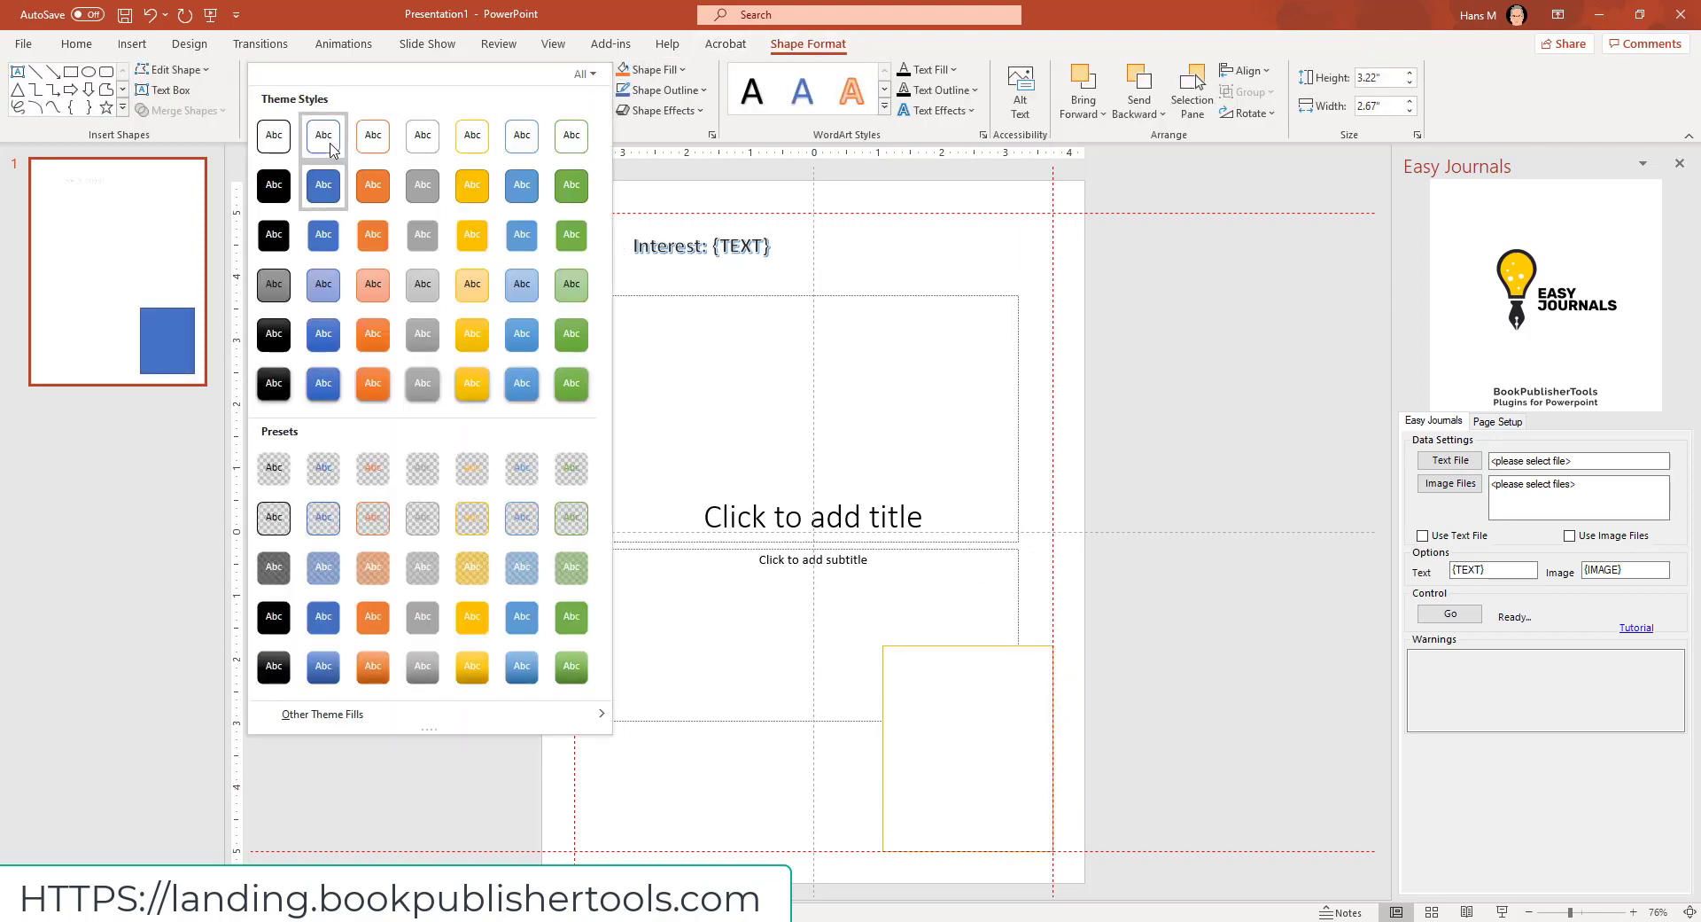
click(270, 138)
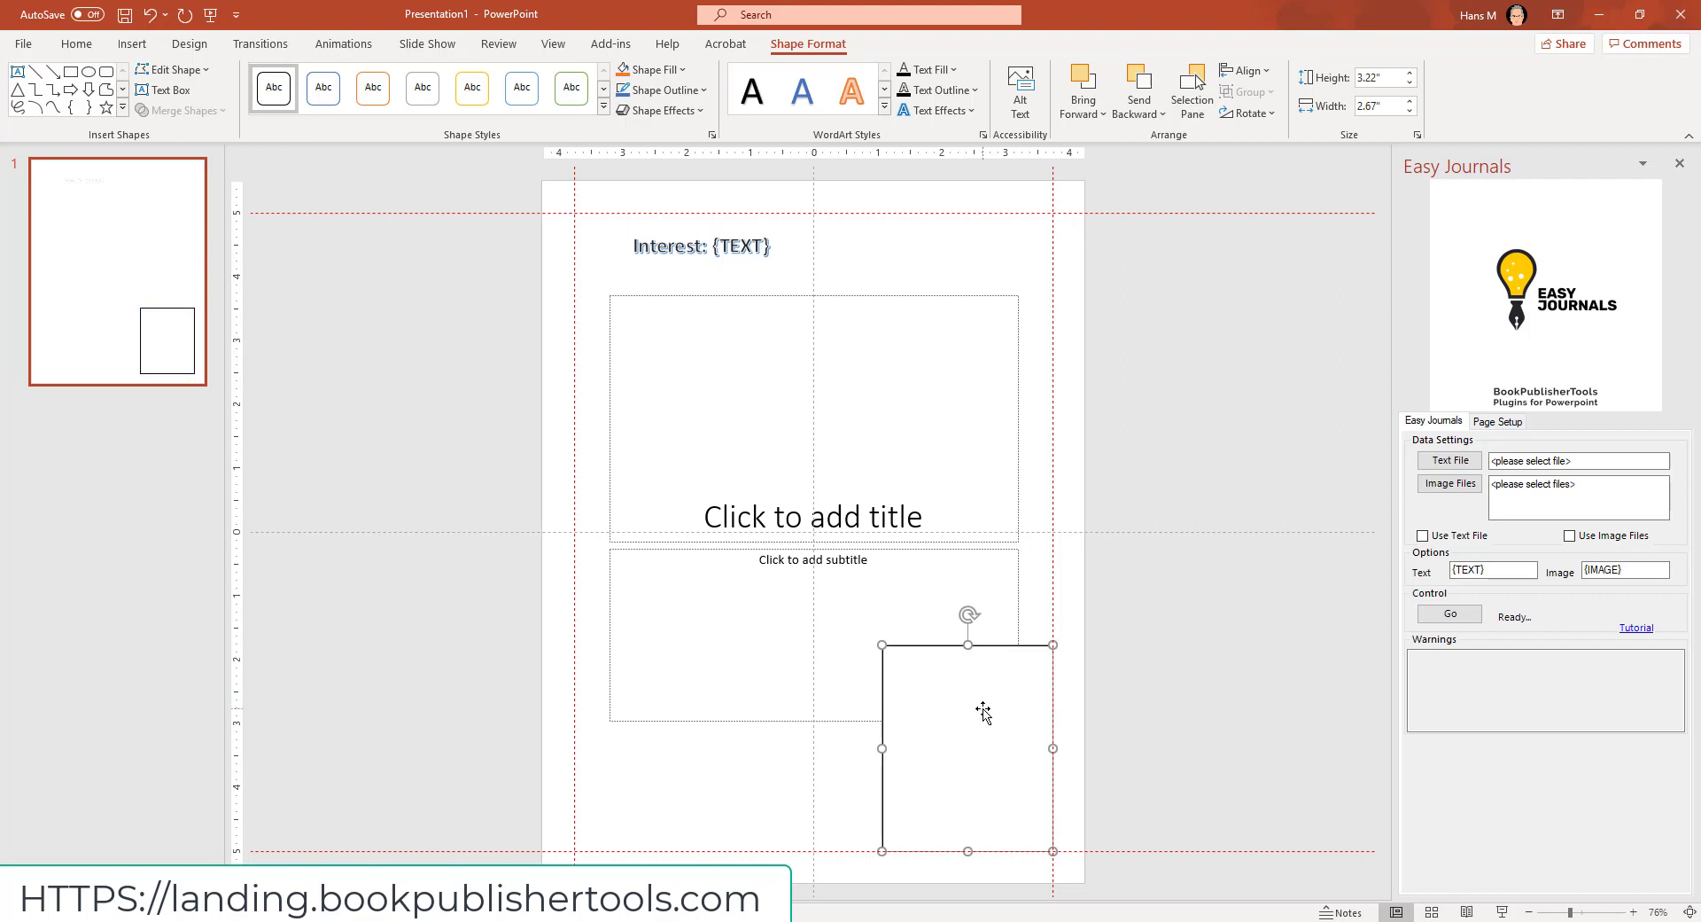
text({)
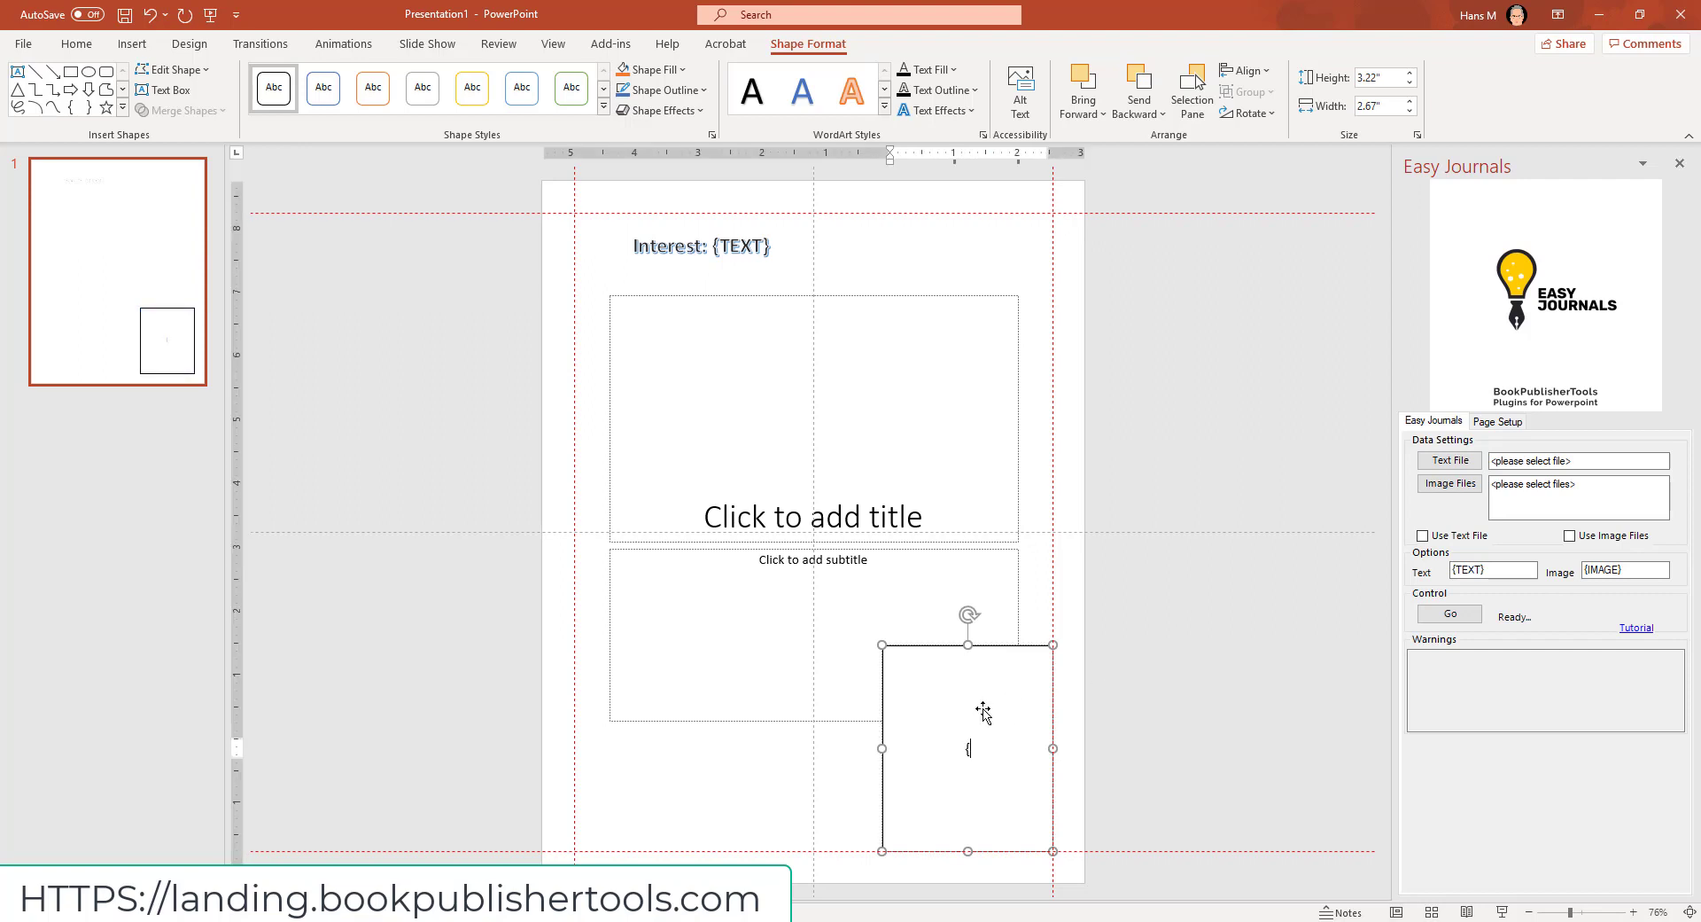
text(IMAGE})
click(1063, 373)
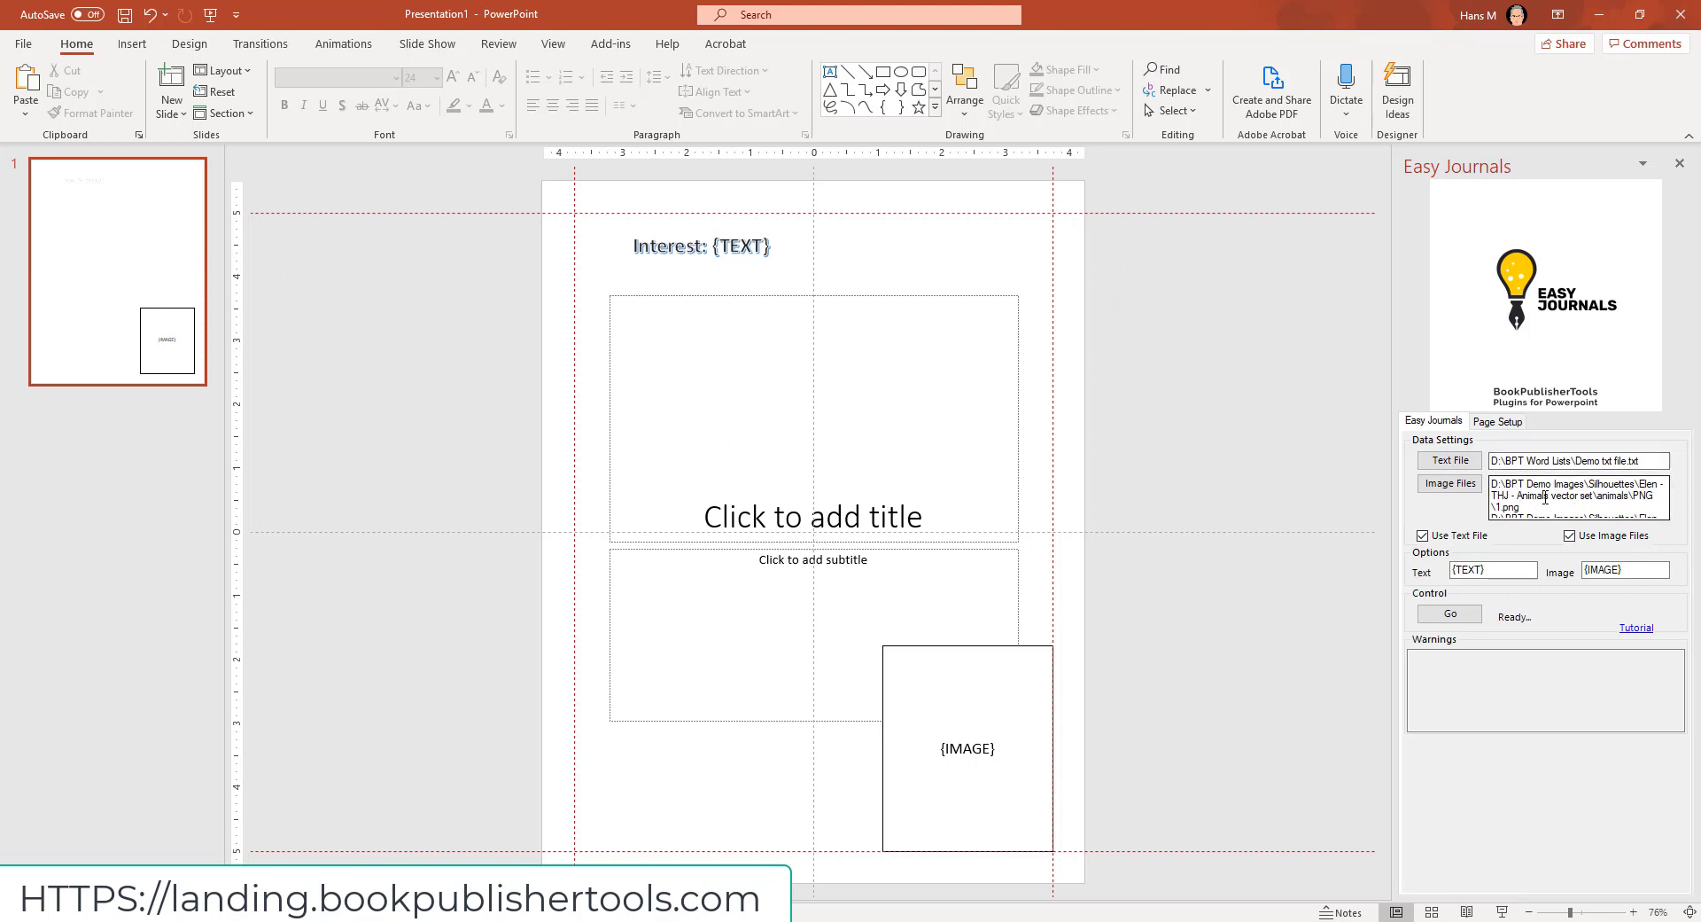
Step: Review the chosen image files, then open Demo txt file.txt in Notepad beside the slide
mouse_move(1555, 504)
mouse_down()
mouse_move(1570, 545)
mouse_move(1513, 440)
mouse_up()
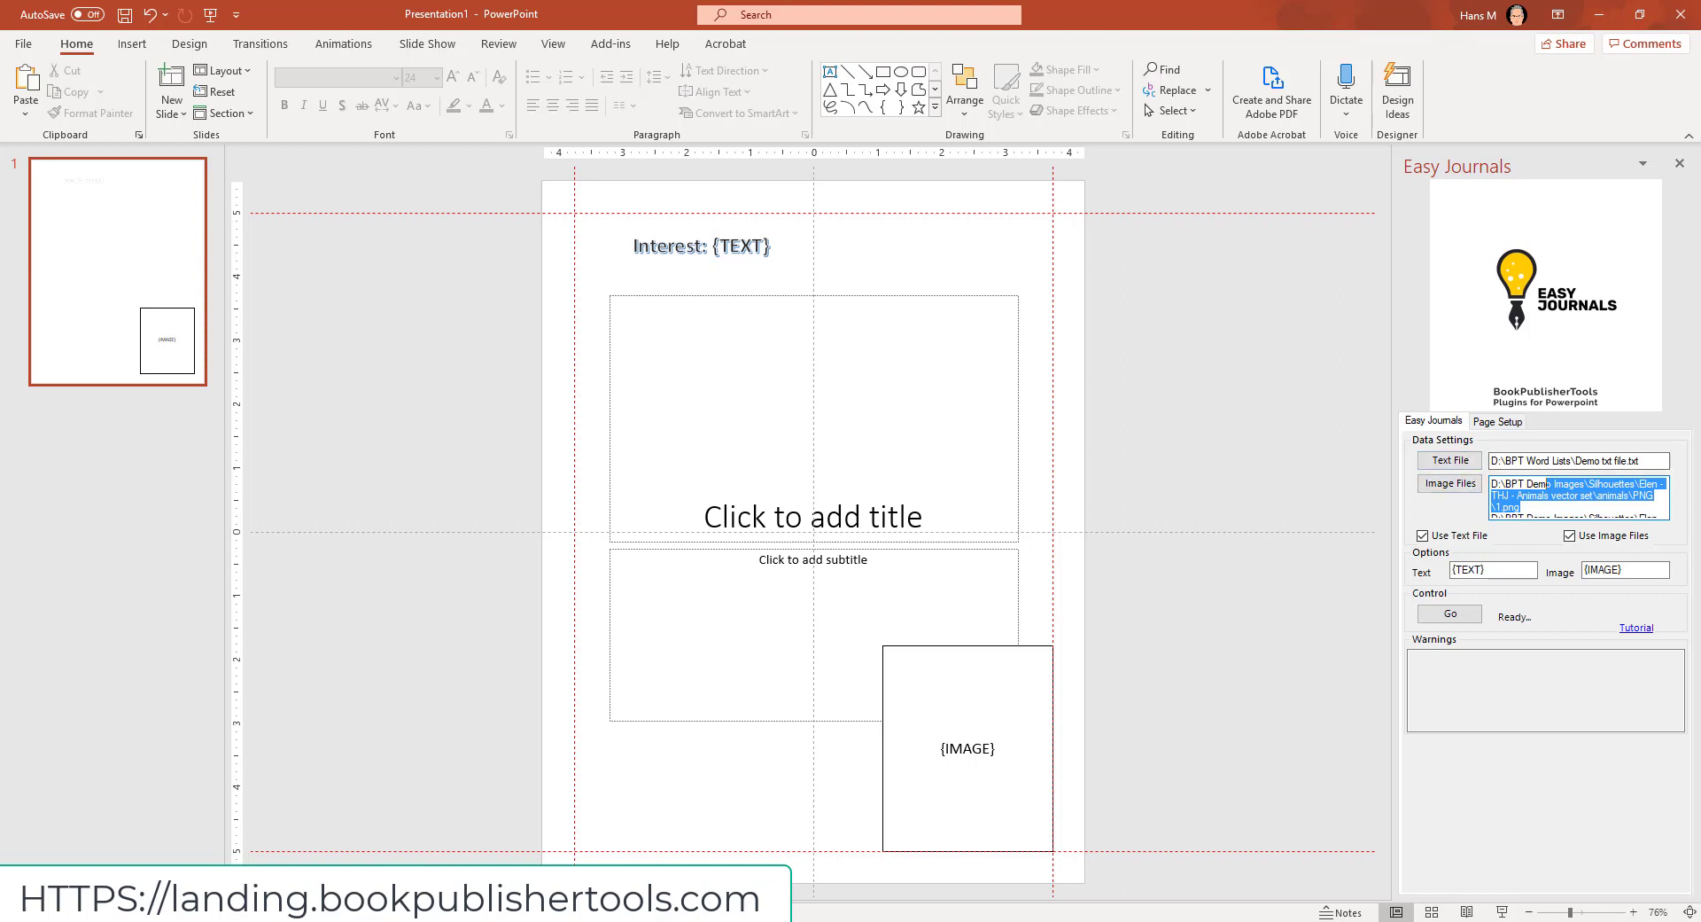
double_click(1577, 460)
drag(1268, 289, 1035, 304)
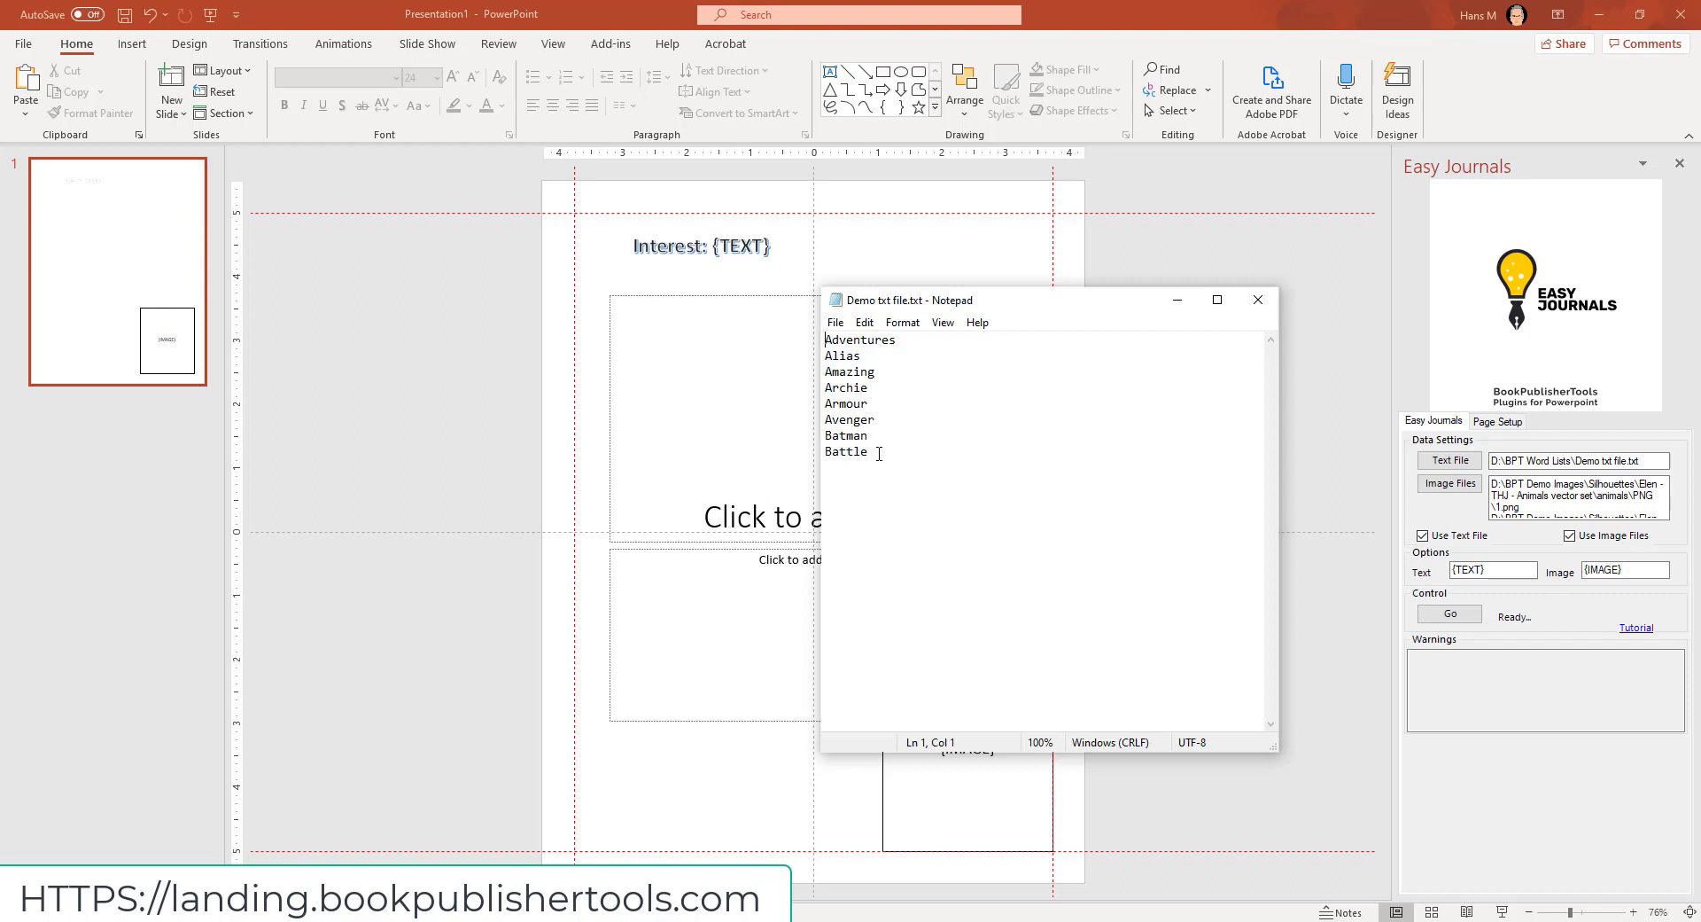
Step: Close the Notepad window showing the word list
click(1263, 306)
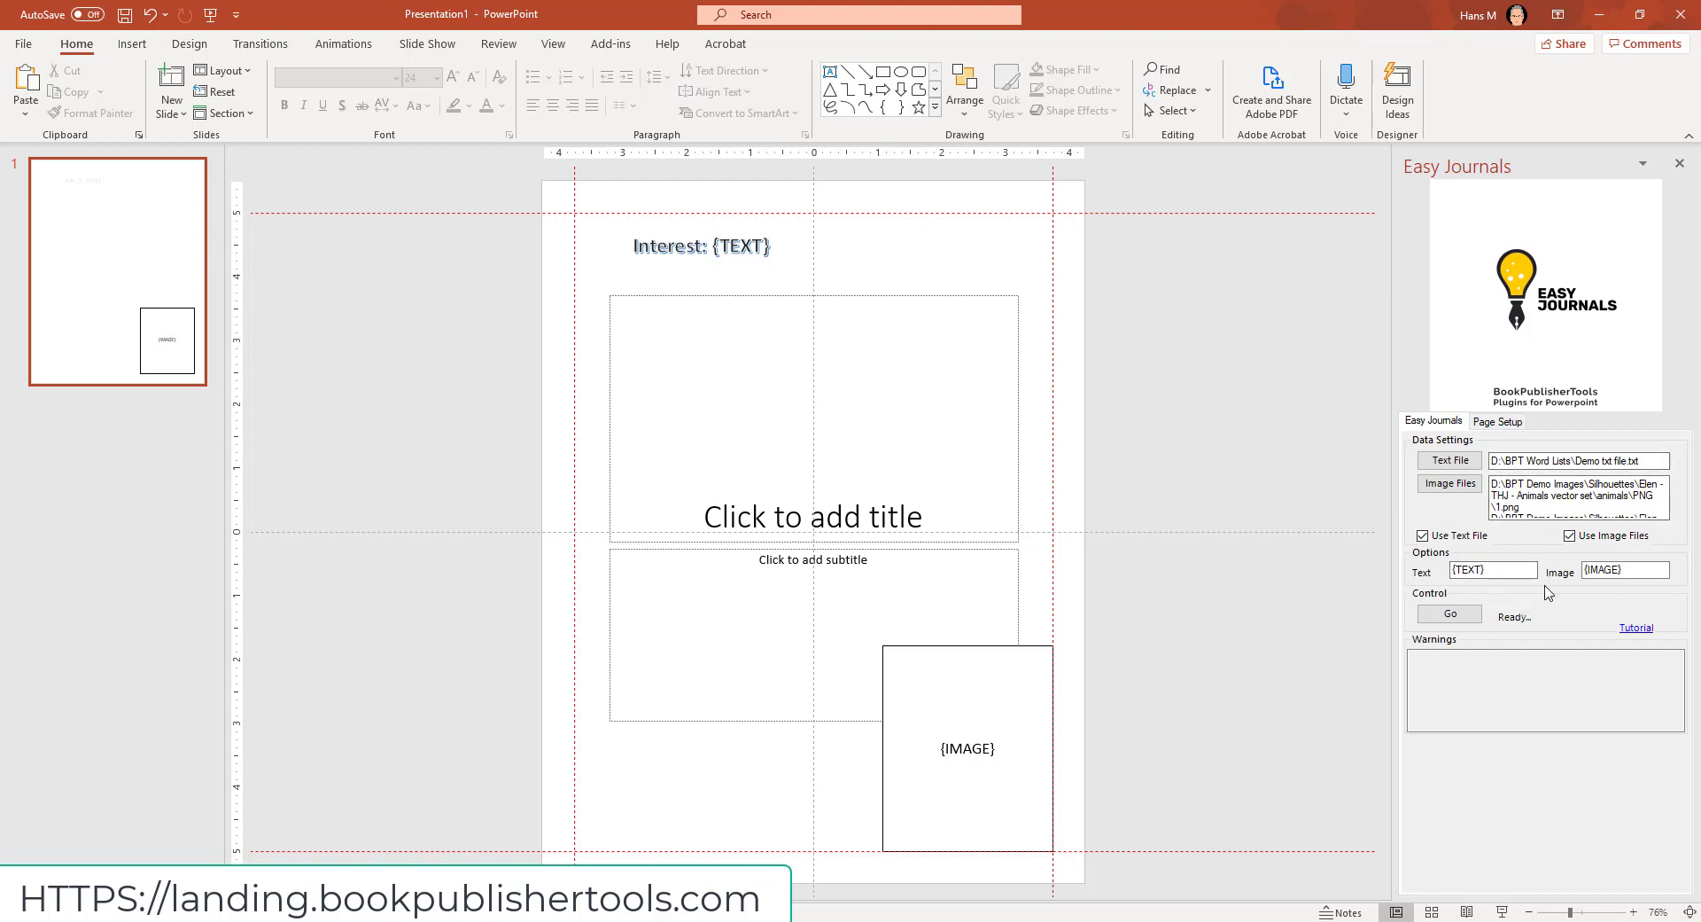
Step: Generate the journal slides with Easy Journals and view slide 2, 'Interest: Adventures' with an elephant
click(1466, 620)
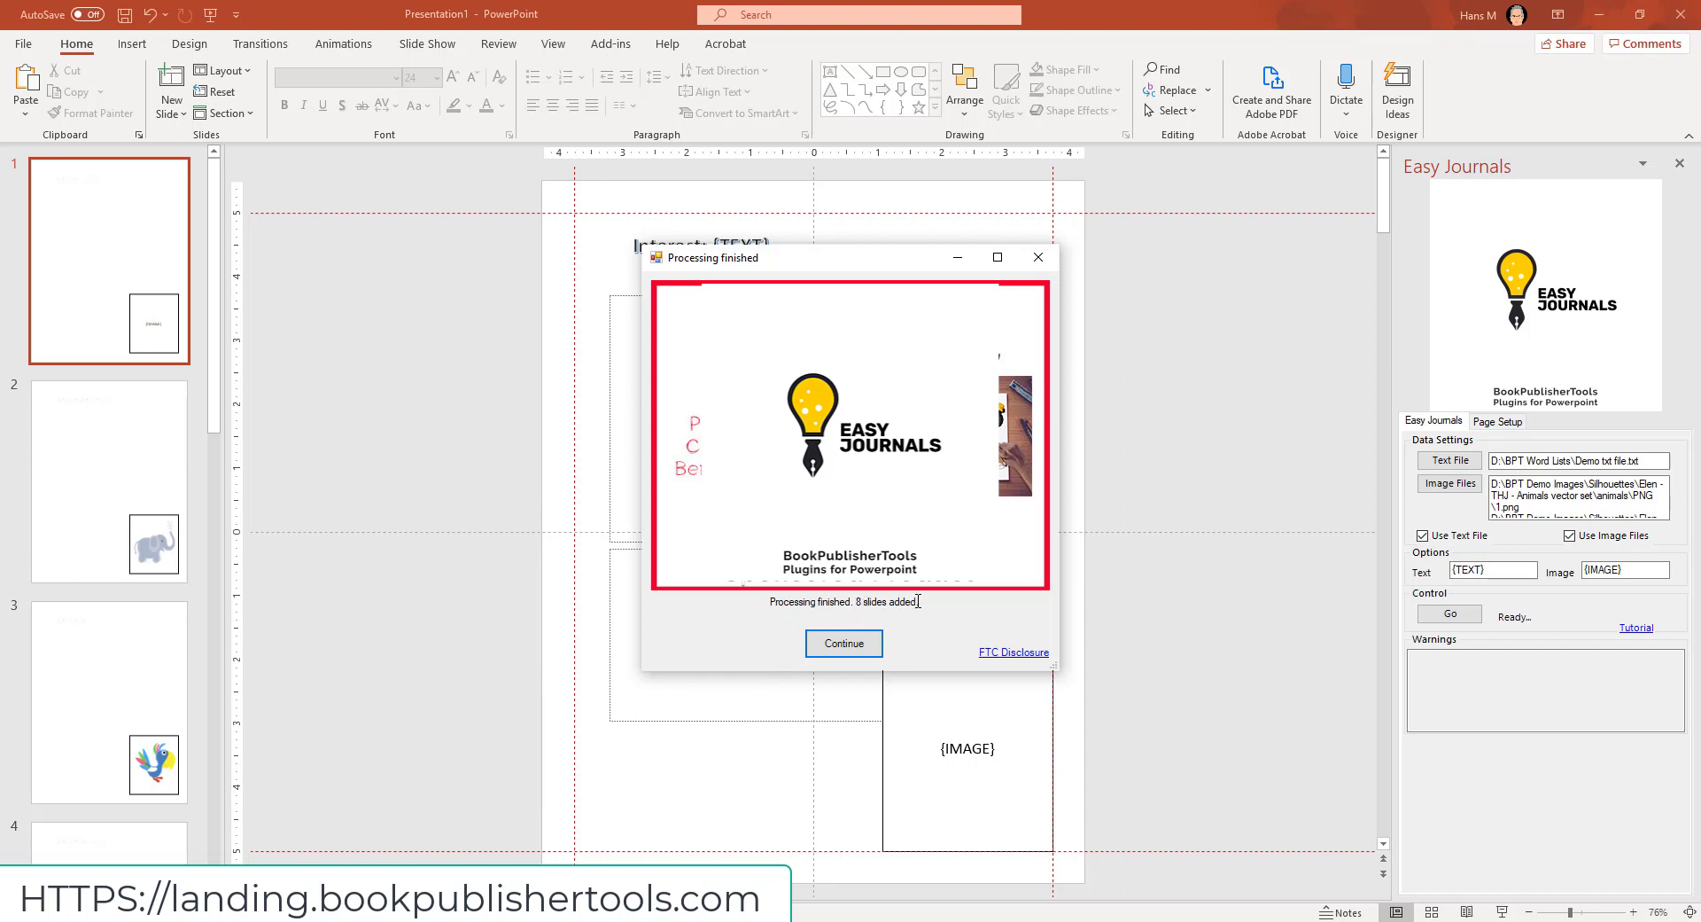
click(843, 643)
click(121, 472)
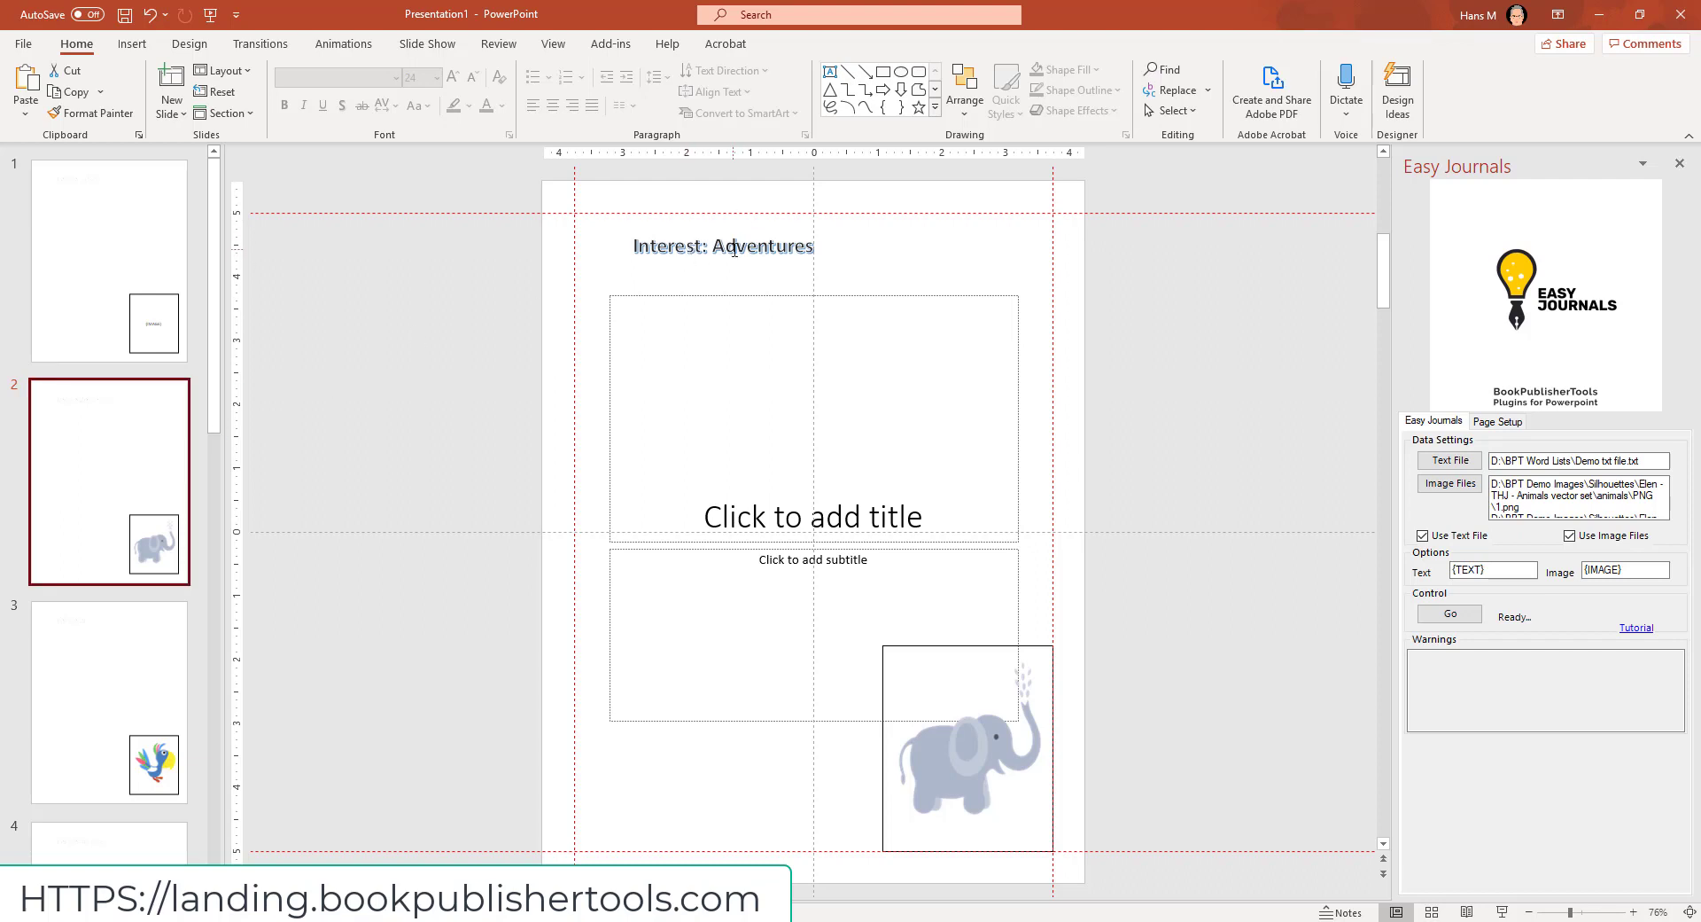
Step: Check slides 3 (Alias, parrot) and 4 (Amazing, lion), then show all slides in Slide Sorter
click(71, 636)
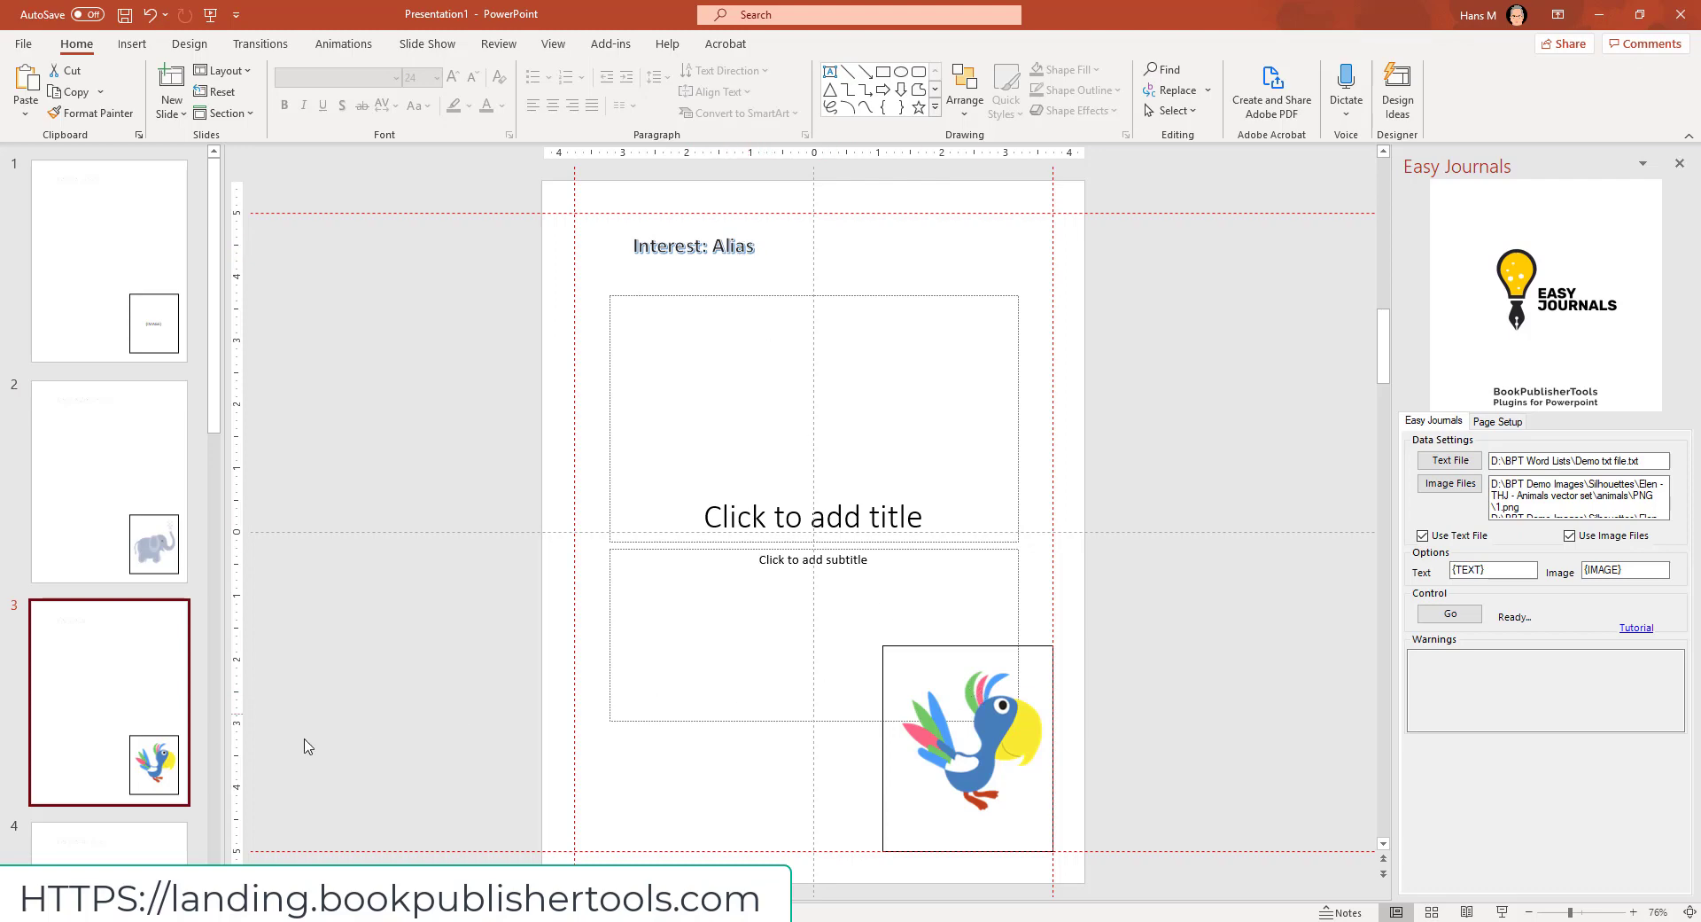
click(115, 496)
scroll(133, 576, down, 2)
click(142, 643)
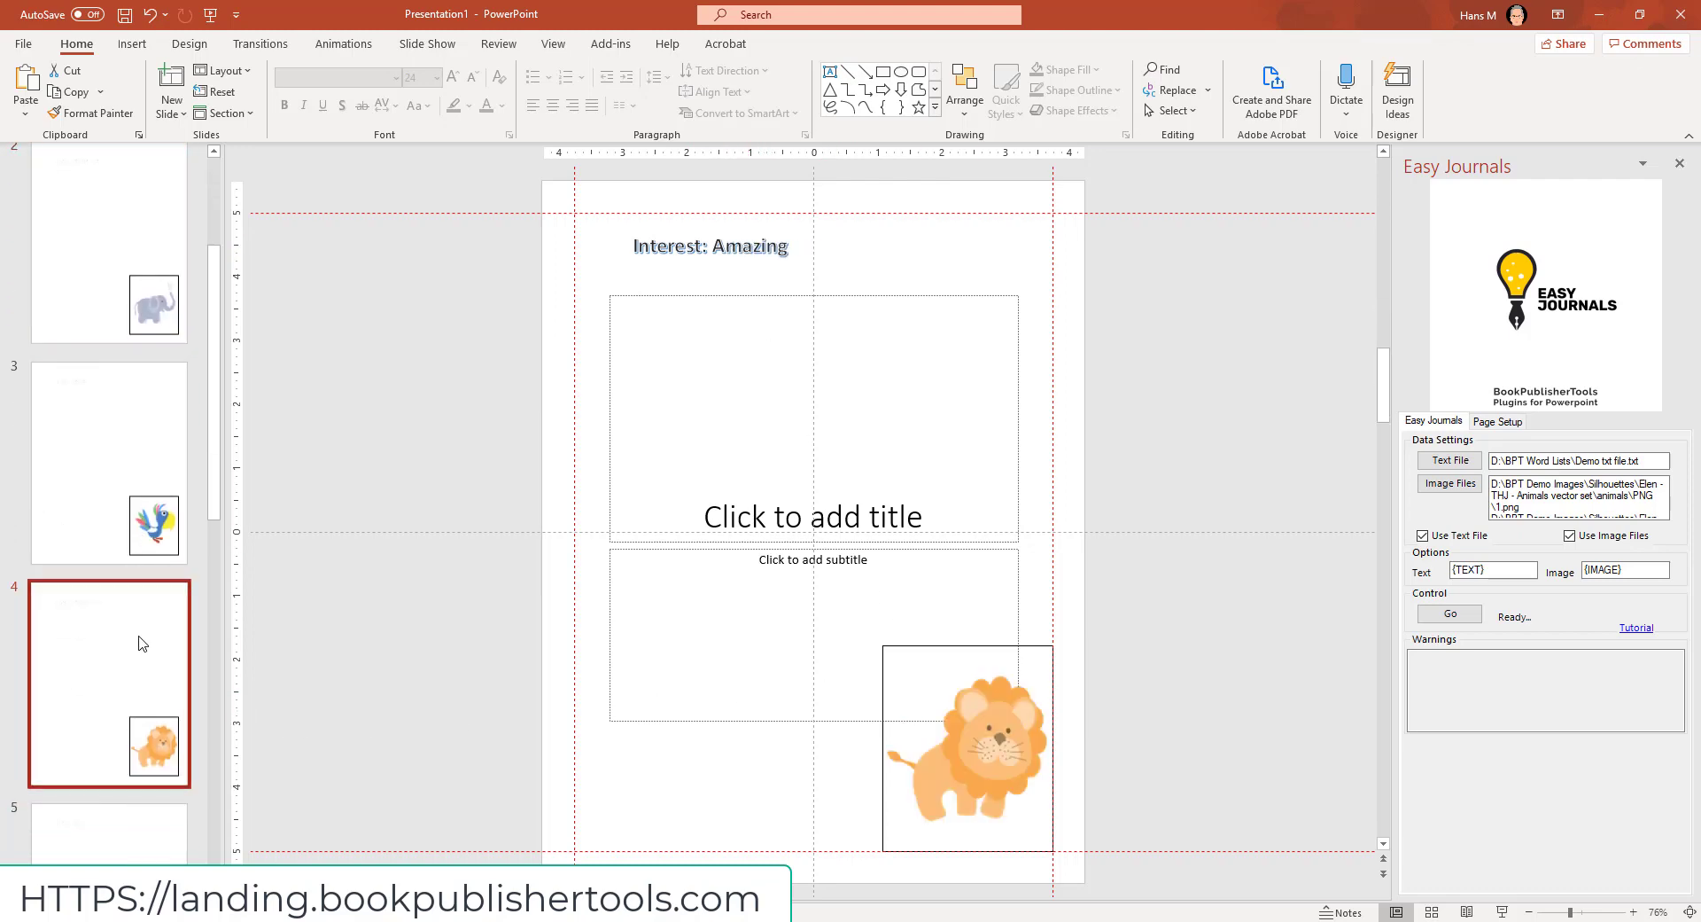
click(1433, 912)
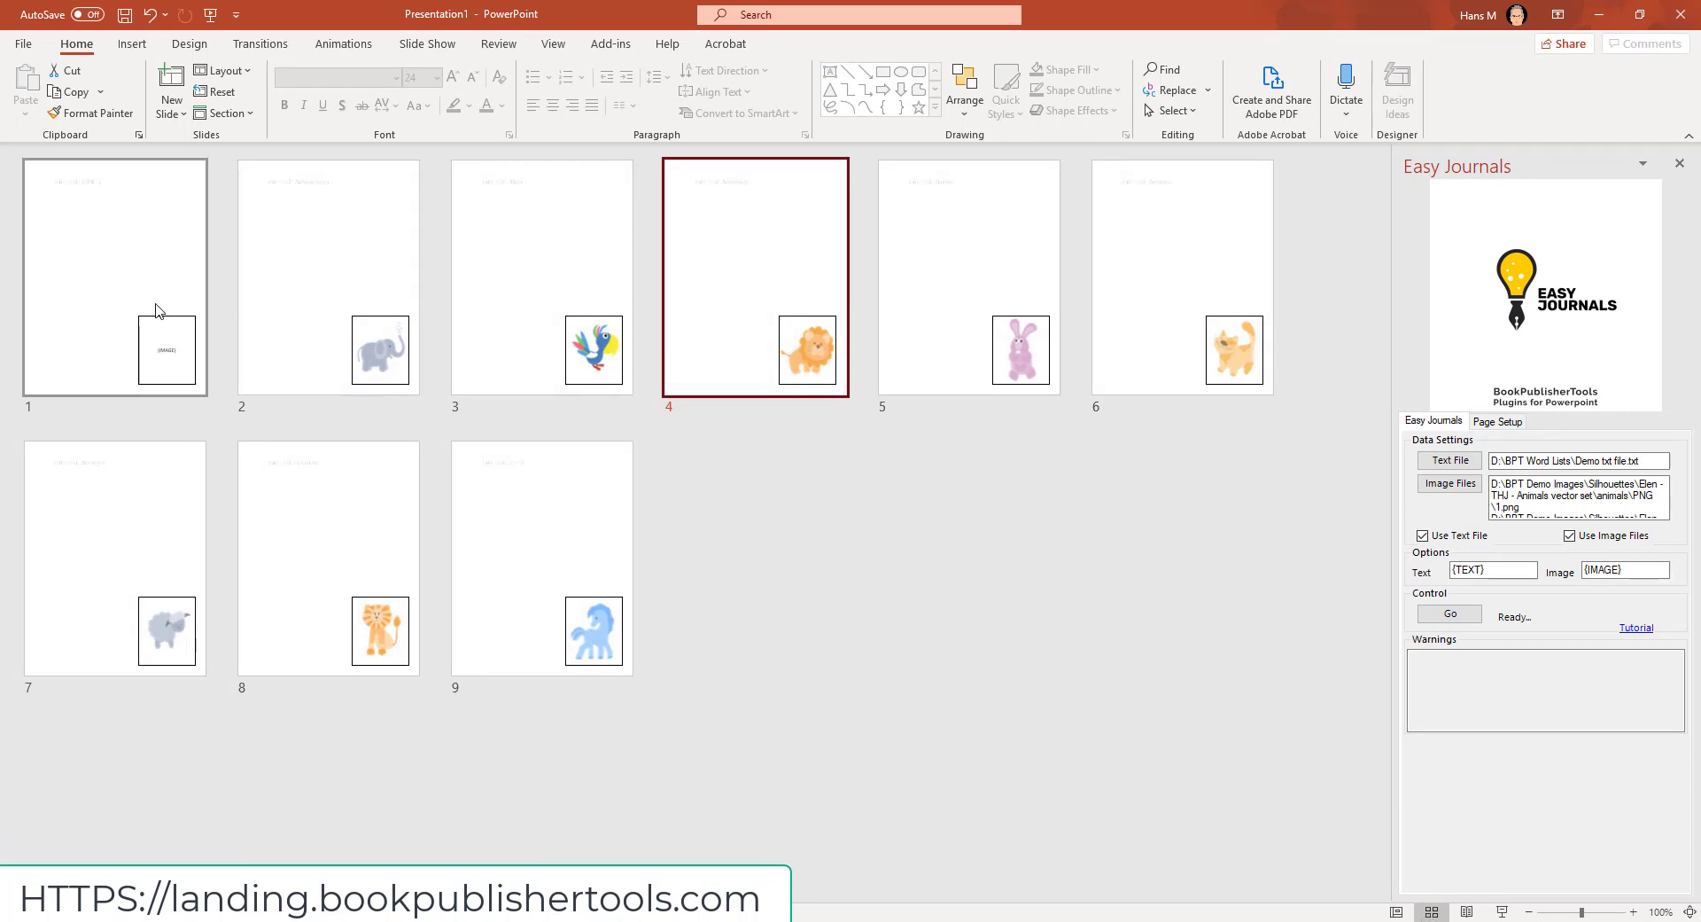
Step: Open slide 9, 'Interest: Battle' with the blue pony, in Normal view
click(98, 235)
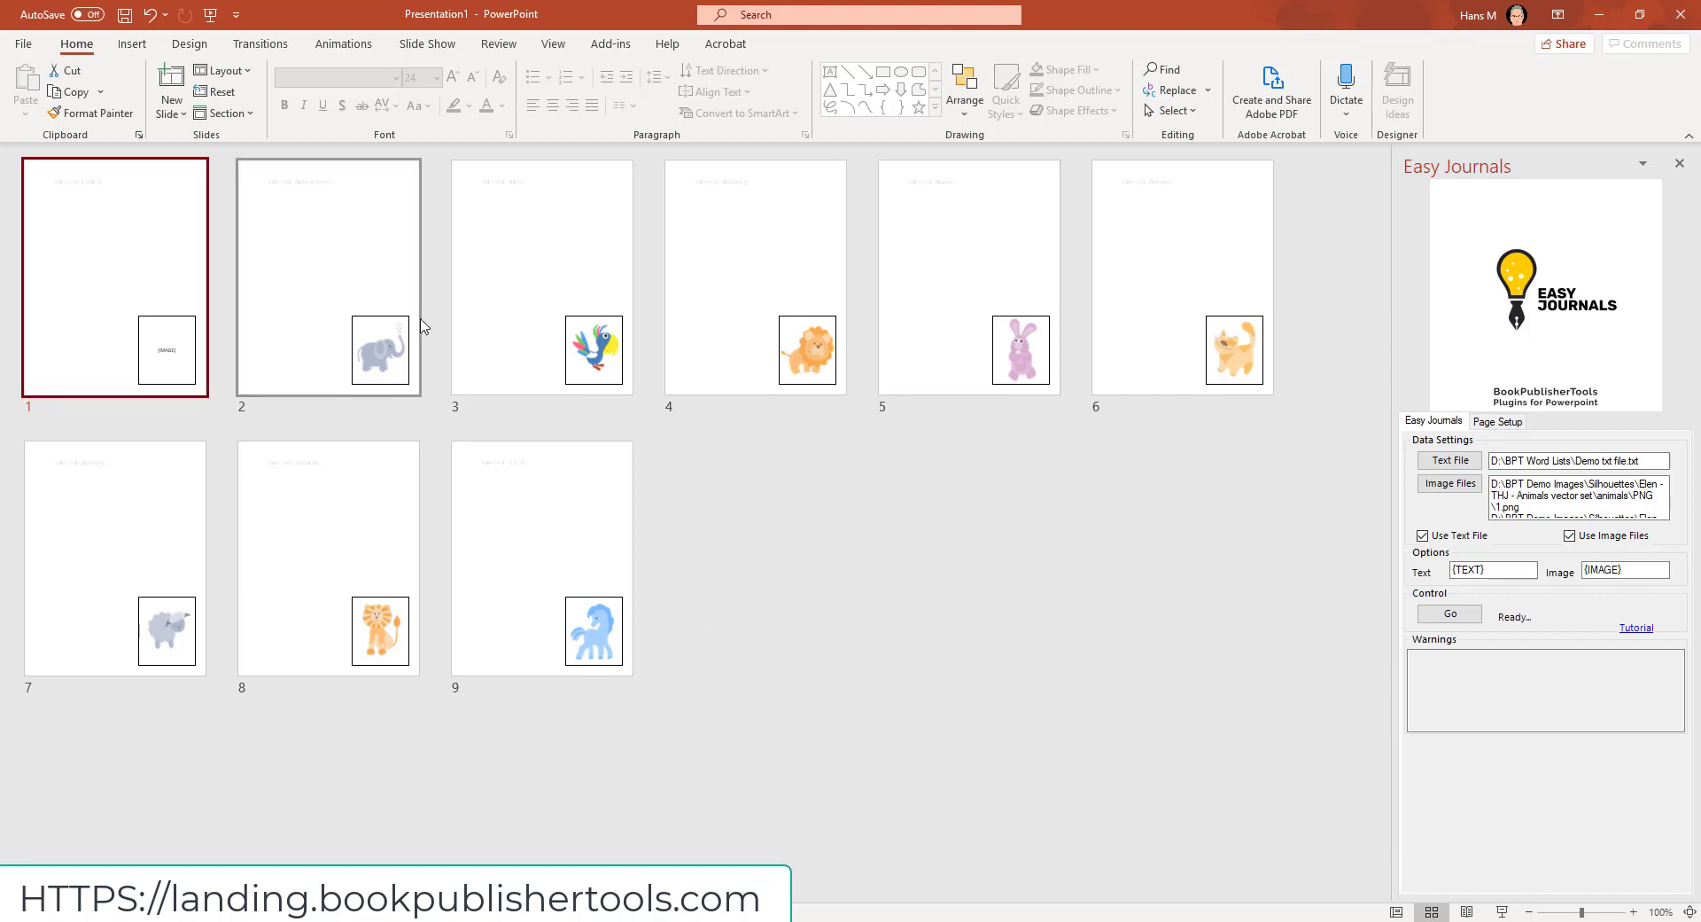
click(578, 543)
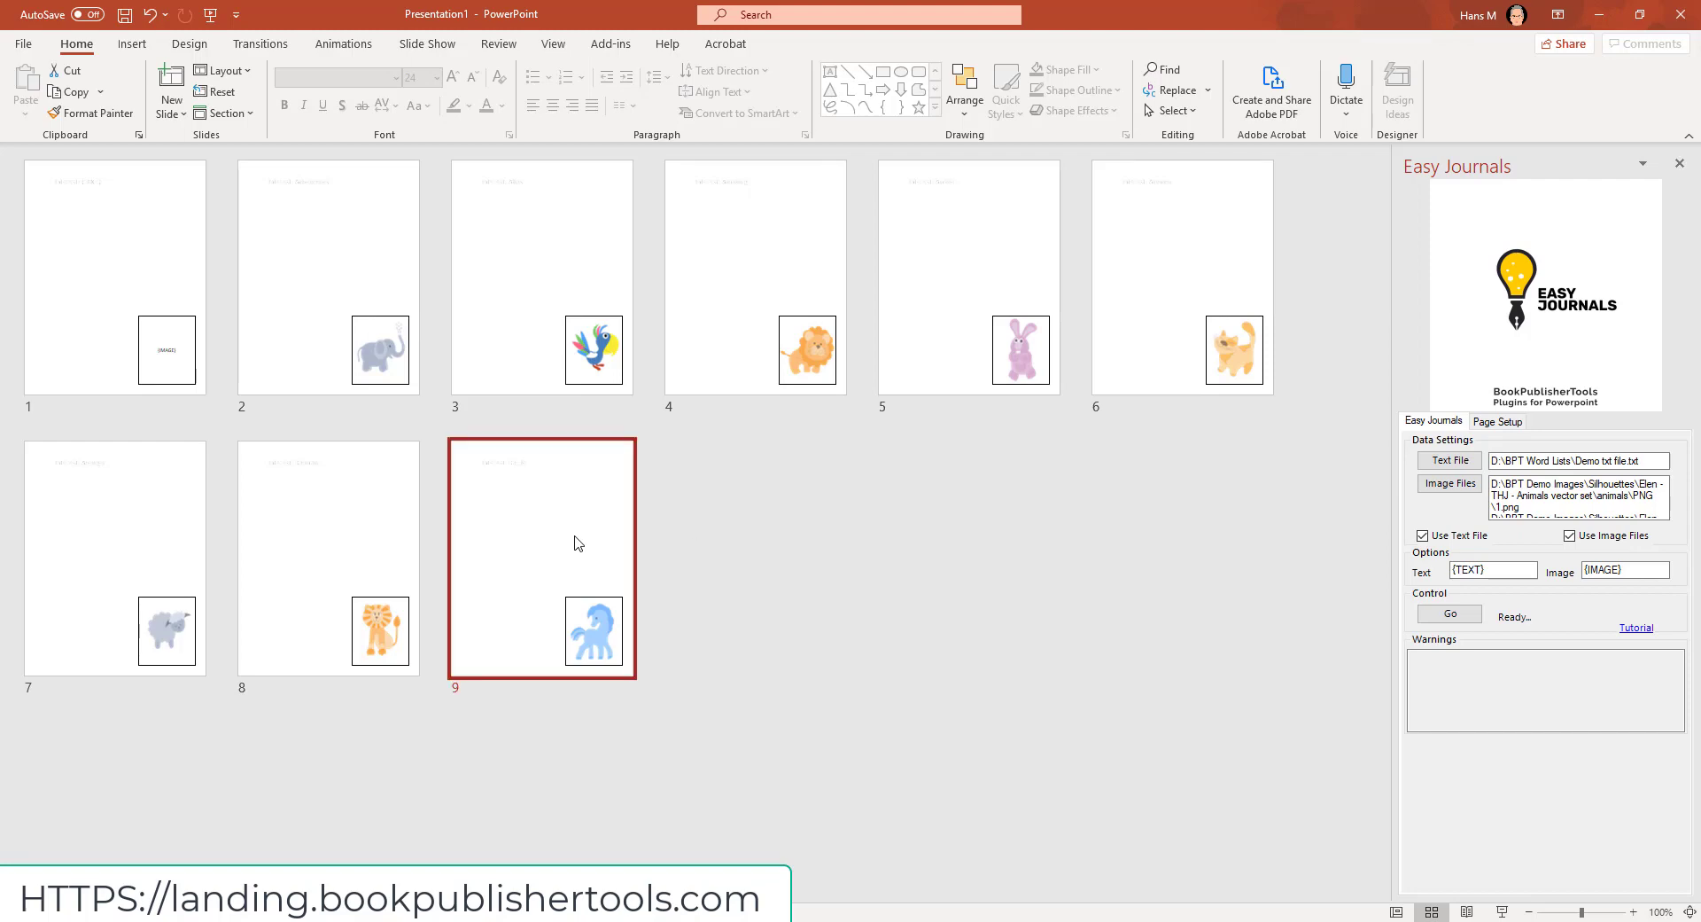
double_click(576, 537)
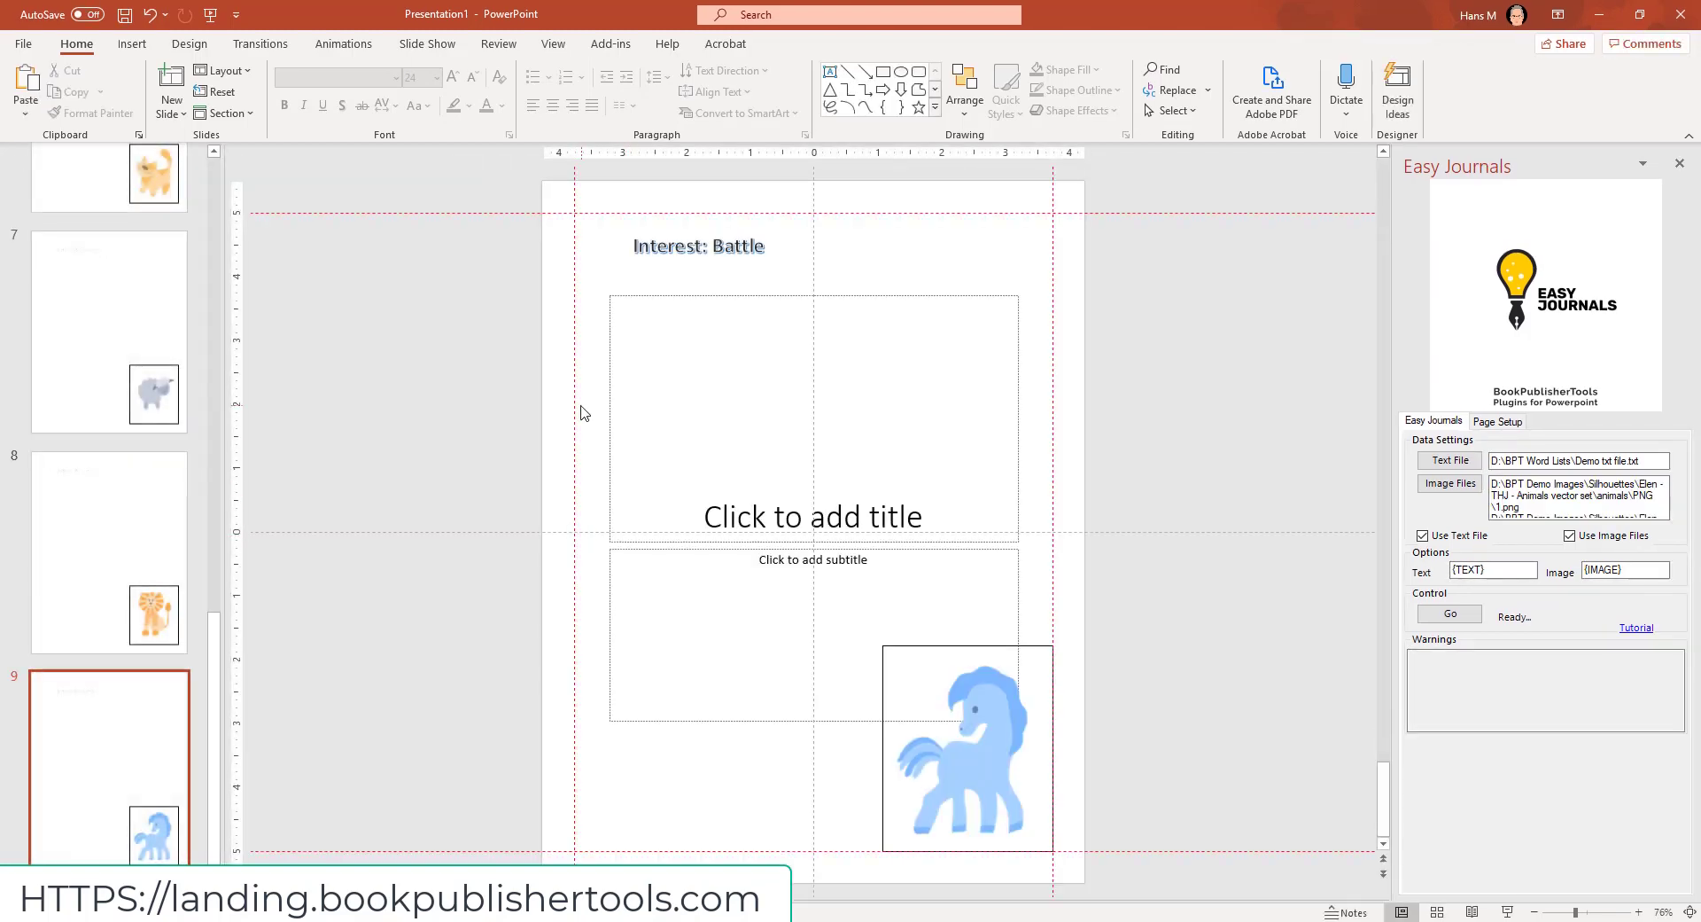